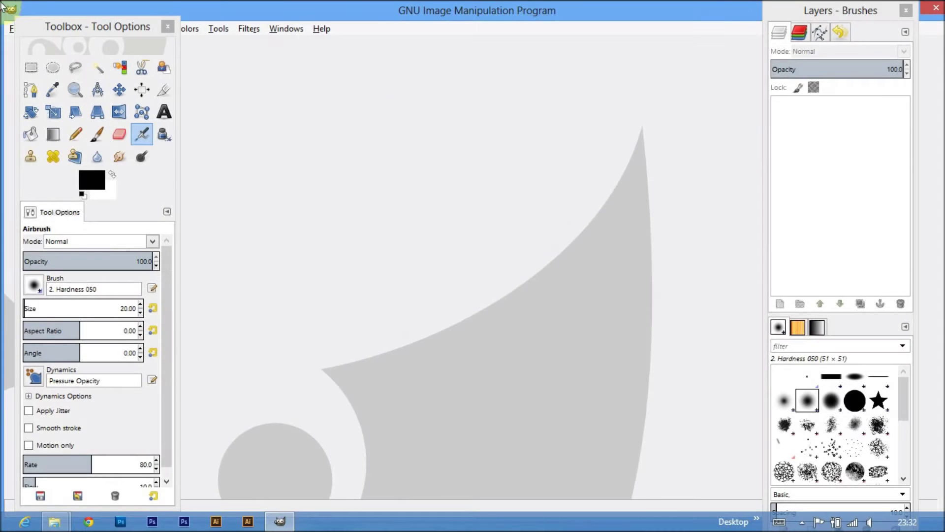
# Create a new blank 640×400 image
pyautogui.moveTo(104, 28); pyautogui.dragTo(141, 23)
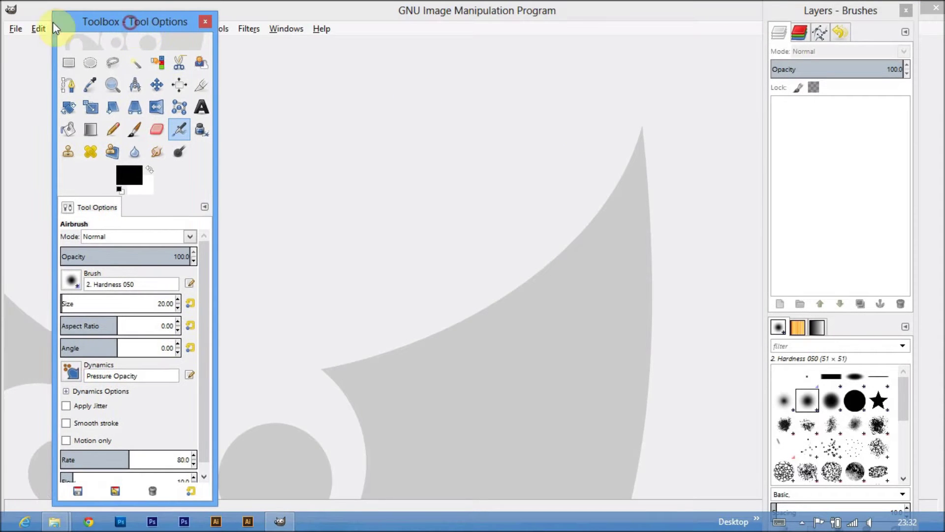
pyautogui.click(15, 29)
pyautogui.click(39, 43)
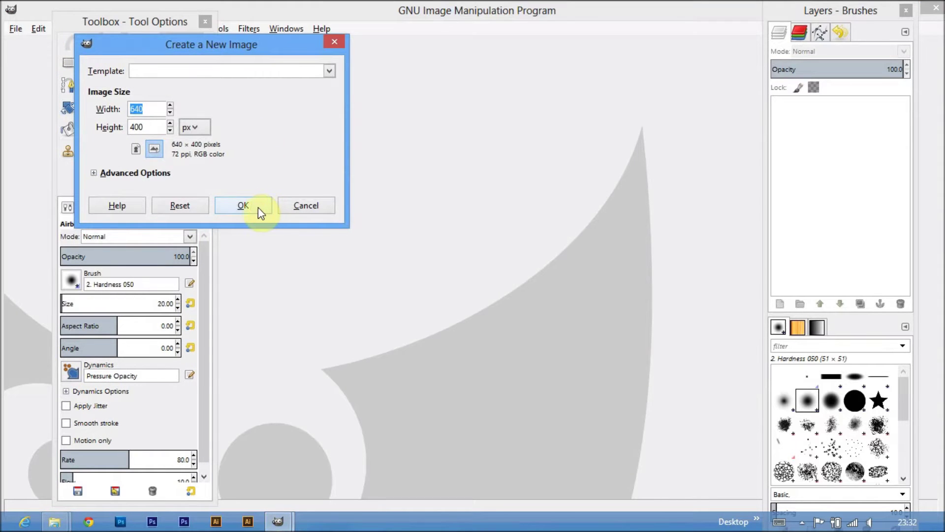
pyautogui.click(263, 209)
pyautogui.moveTo(154, 19); pyautogui.dragTo(138, 18)
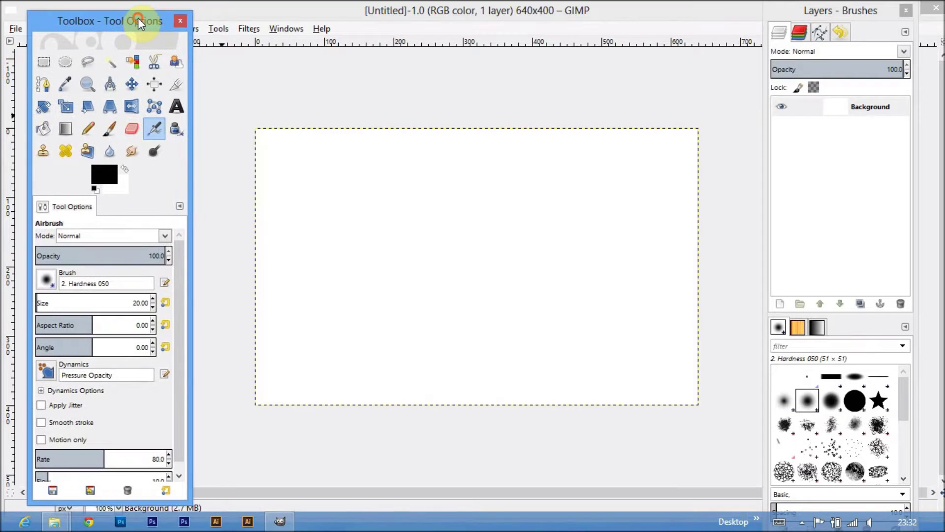
# Set the Text tool font to Aharoni Bold and start a text box on the canvas
pyautogui.click(177, 107)
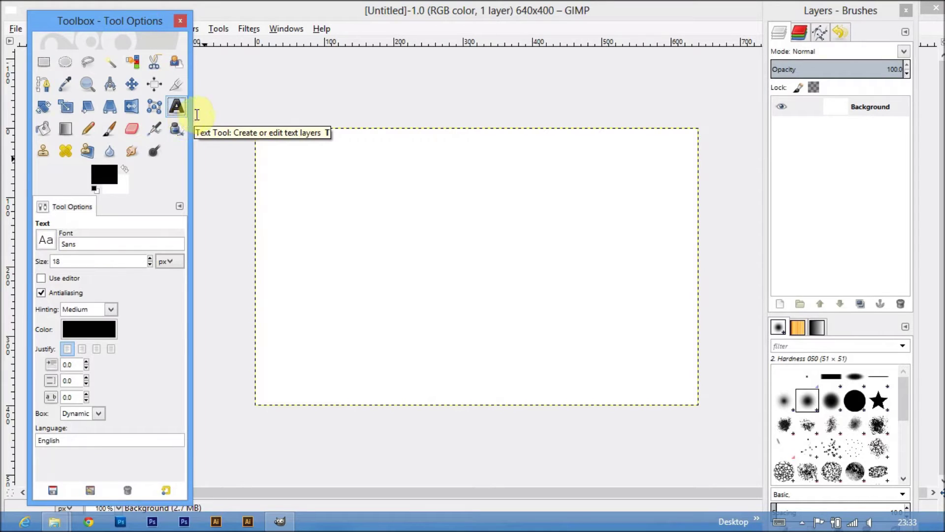
pyautogui.click(46, 240)
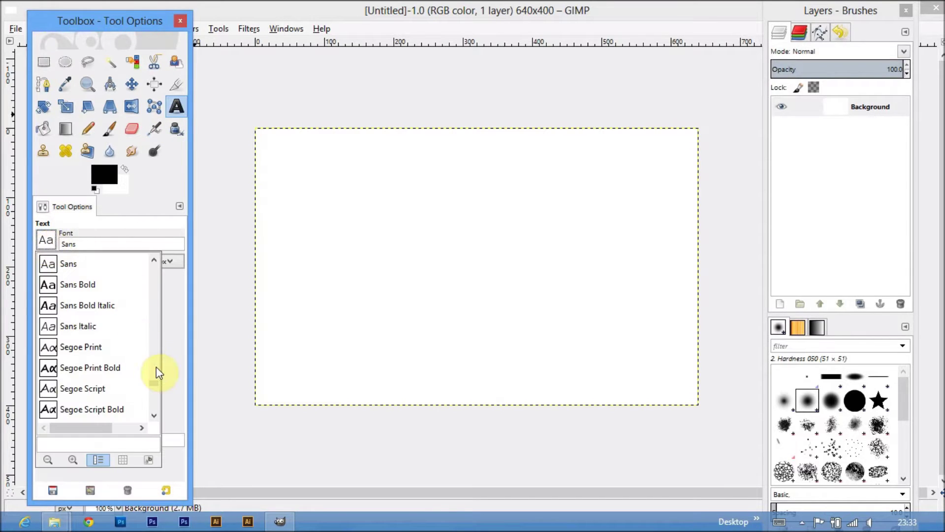
pyautogui.moveTo(156, 388); pyautogui.dragTo(152, 262)
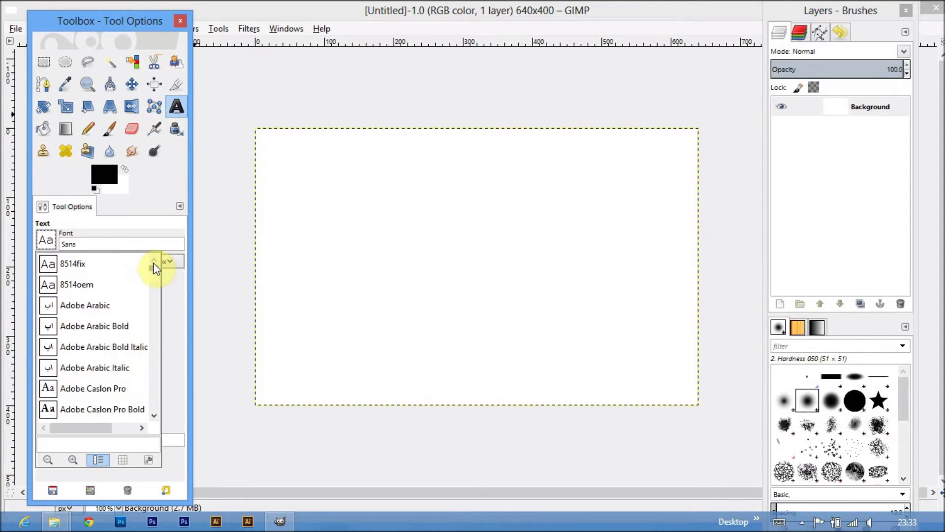
pyautogui.click(153, 417)
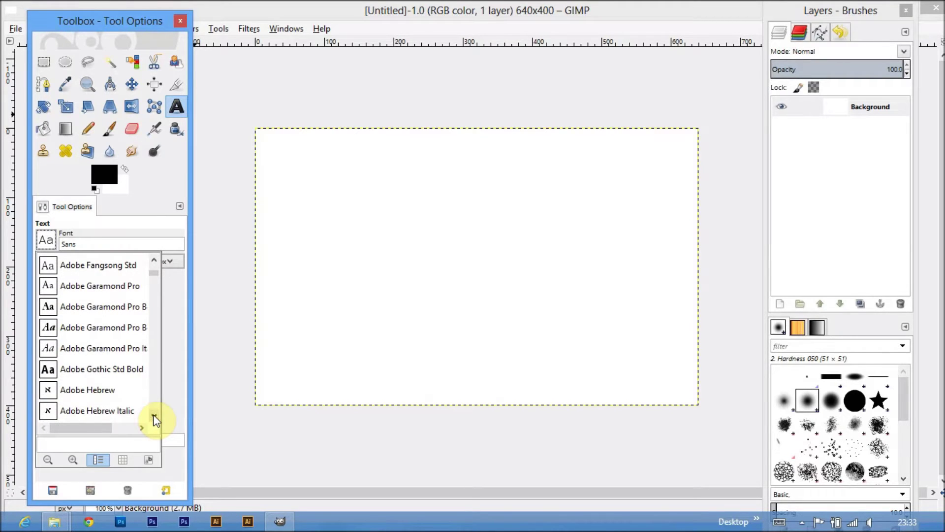
pyautogui.click(153, 414)
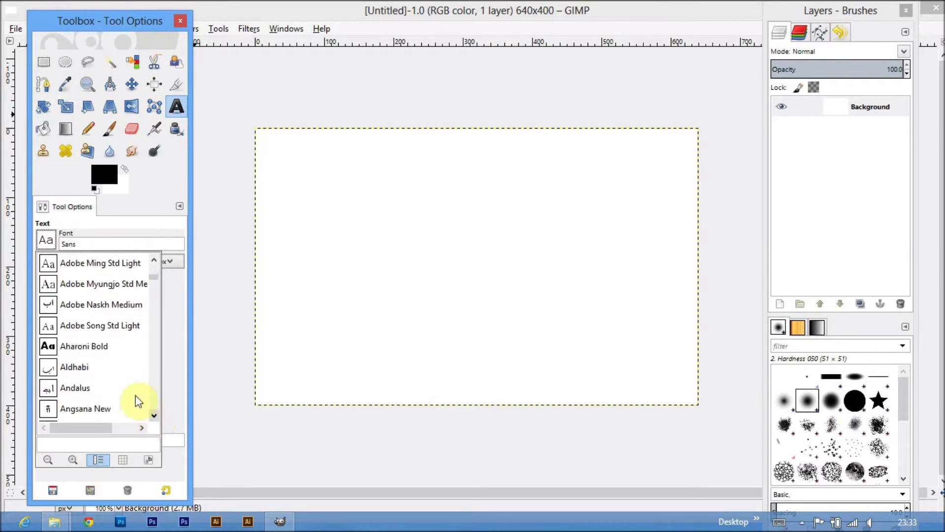
pyautogui.click(96, 347)
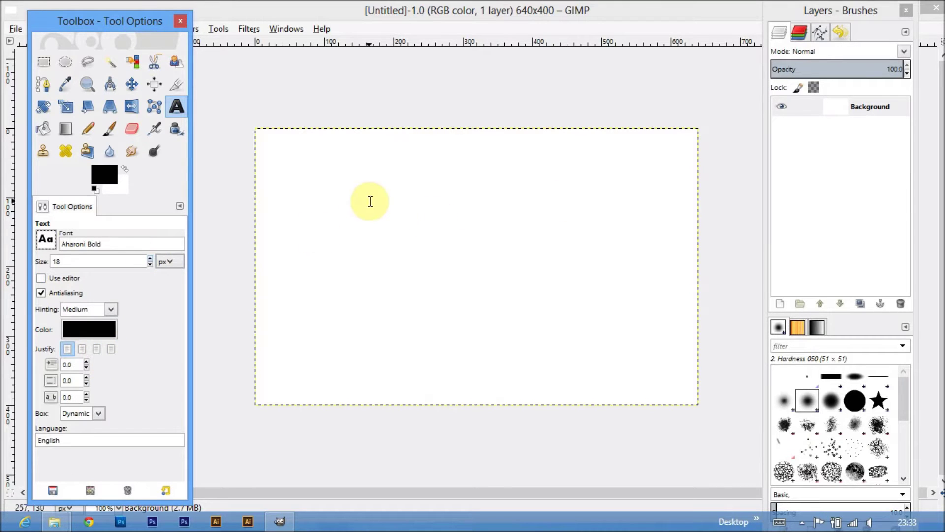
pyautogui.click(347, 191)
# Draw a wide text box across the canvas and type LOGO
pyautogui.moveTo(364, 210); pyautogui.dragTo(651, 335)
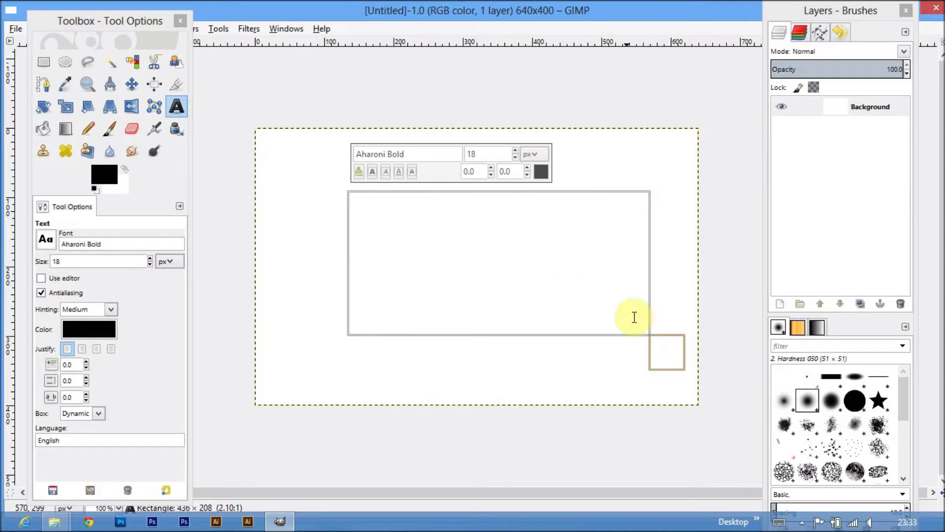
pyautogui.moveTo(327, 175); pyautogui.dragTo(292, 180)
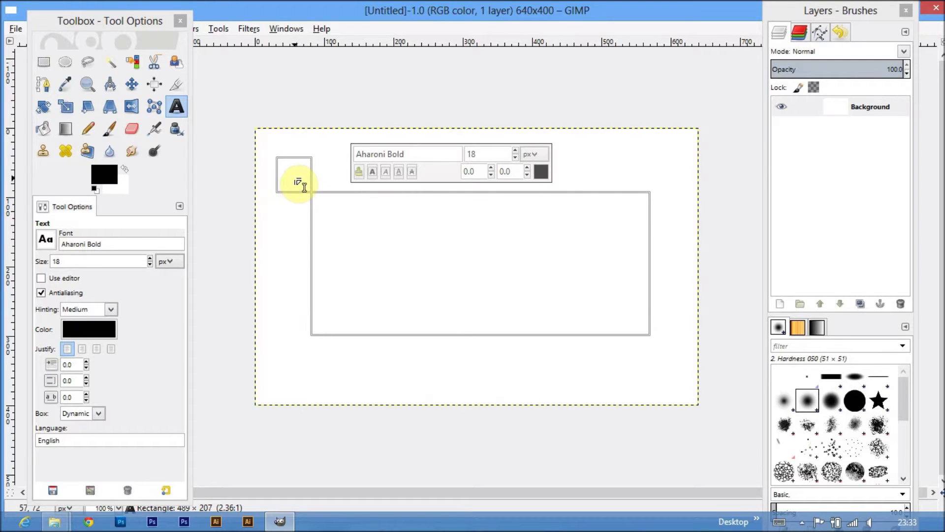
pyautogui.moveTo(664, 355); pyautogui.dragTo(662, 367)
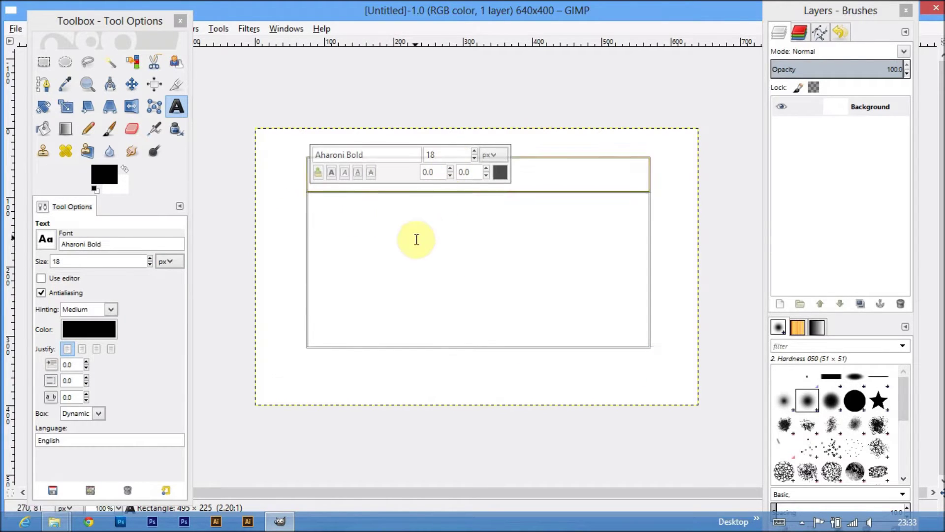
pyautogui.write('LOGO')
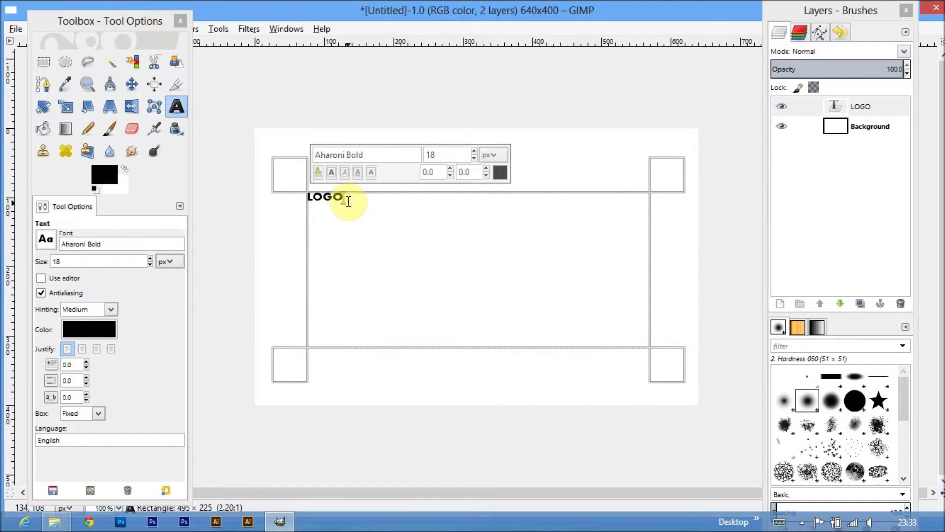
# Enlarge the LOGO text to size 161 and select its layer
pyautogui.moveTo(343, 197); pyautogui.dragTo(307, 197)
pyautogui.click(474, 151)
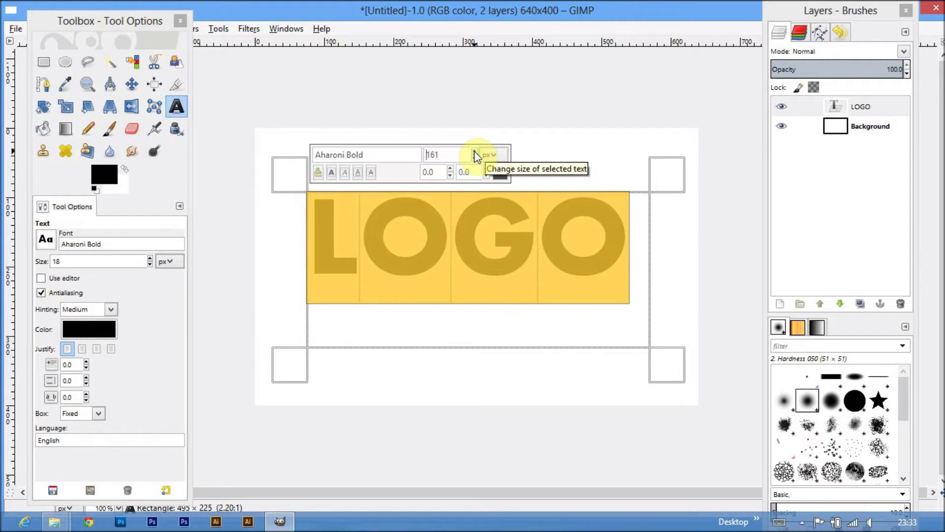
pyautogui.click(860, 108)
pyautogui.rightClick(860, 108)
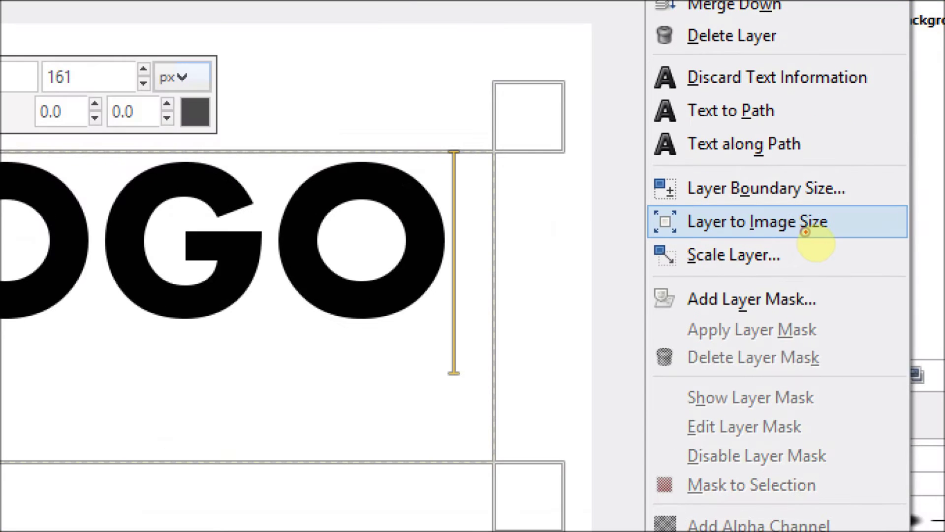
# Resize the LOGO layer to the image size and nudge it slightly down and right
pyautogui.moveTo(697, 231); pyautogui.dragTo(843, 243)
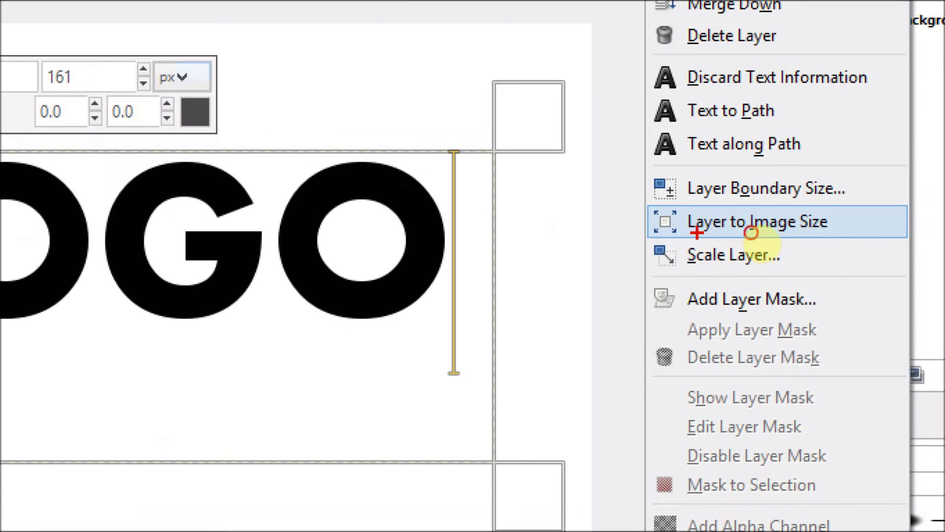
pyautogui.click(865, 232)
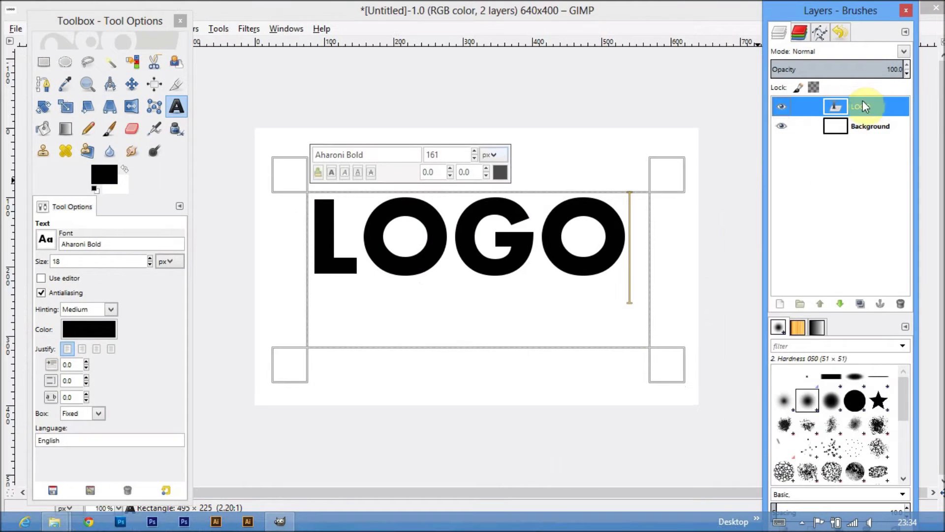
pyautogui.rightClick(862, 101)
pyautogui.click(823, 227)
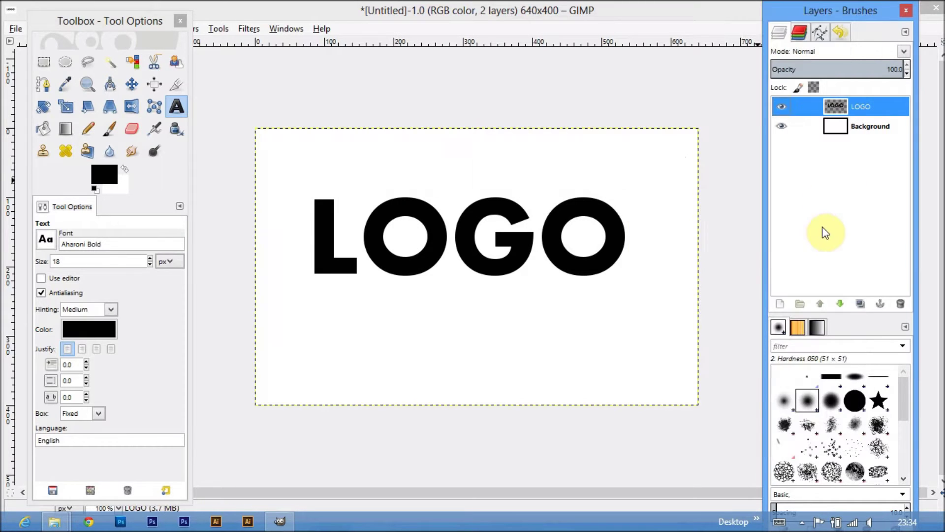
pyautogui.click(132, 84)
pyautogui.moveTo(458, 239); pyautogui.dragTo(466, 247)
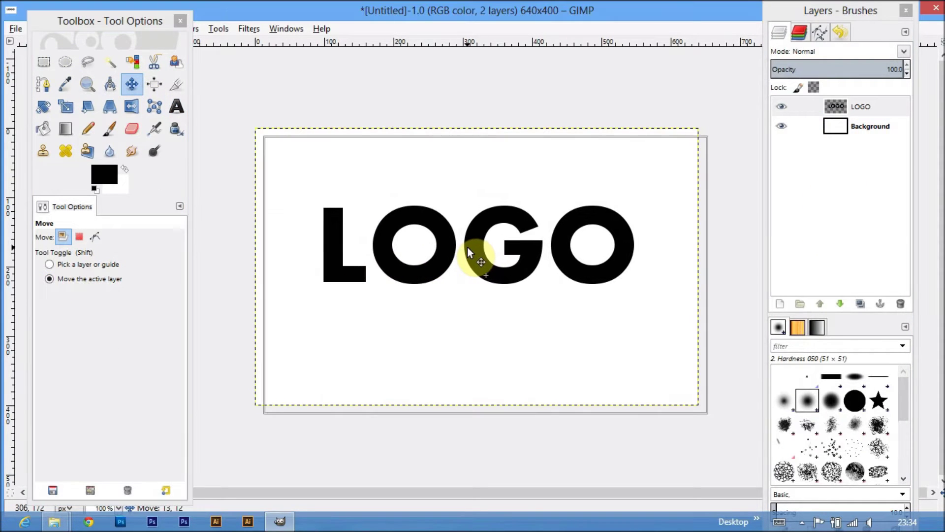
pyautogui.click(850, 108)
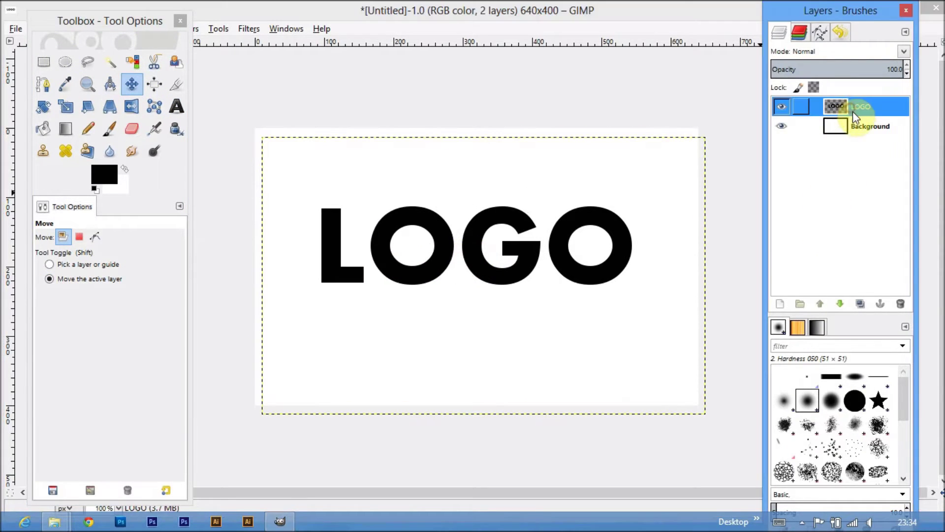
# Duplicate the LOGO layer as LOGO #1 and hide the original LOGO layer
pyautogui.rightClick(852, 113)
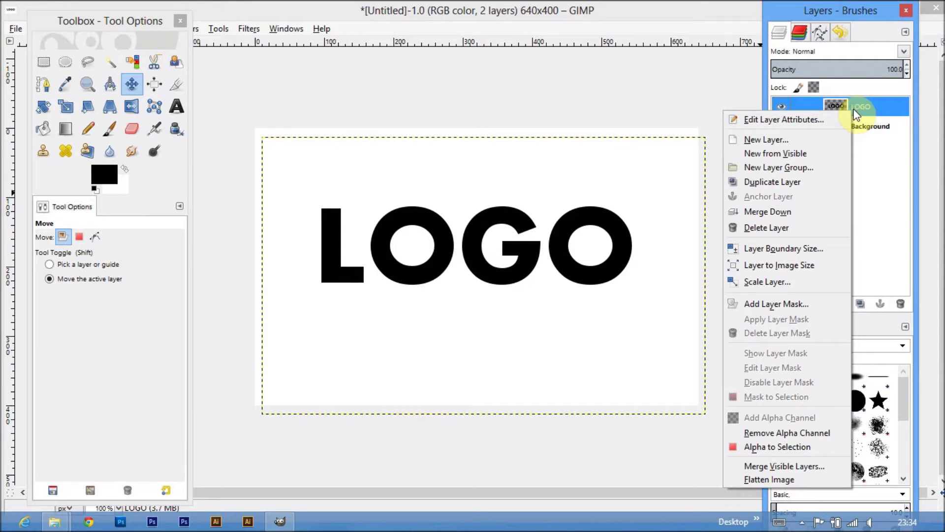
pyautogui.click(784, 182)
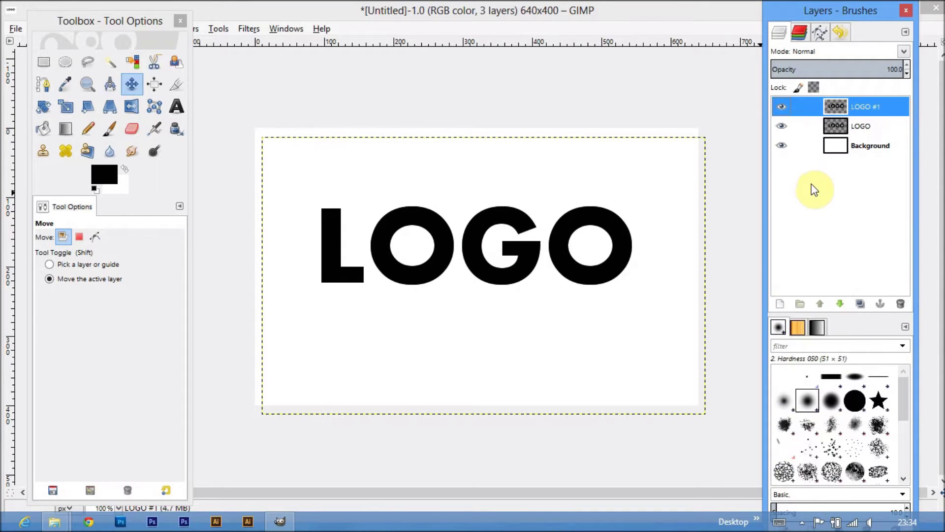
pyautogui.click(781, 127)
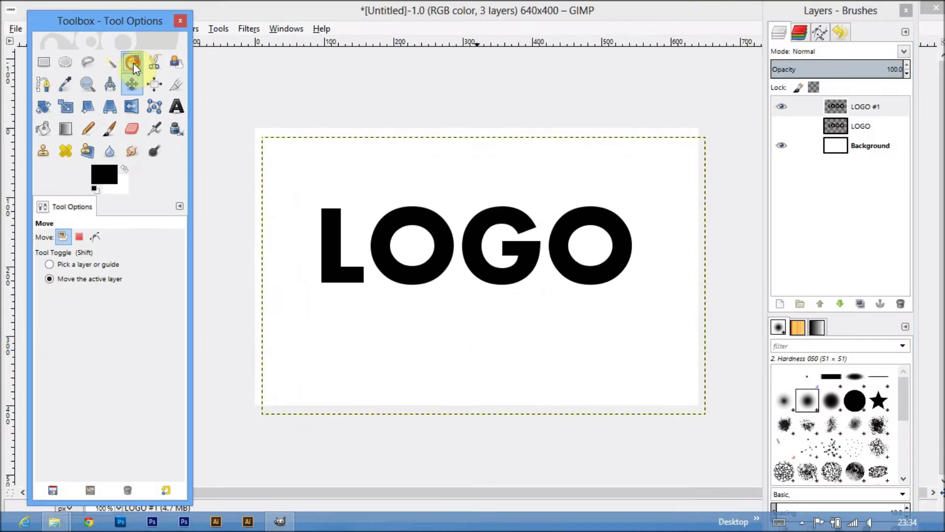
pyautogui.click(133, 63)
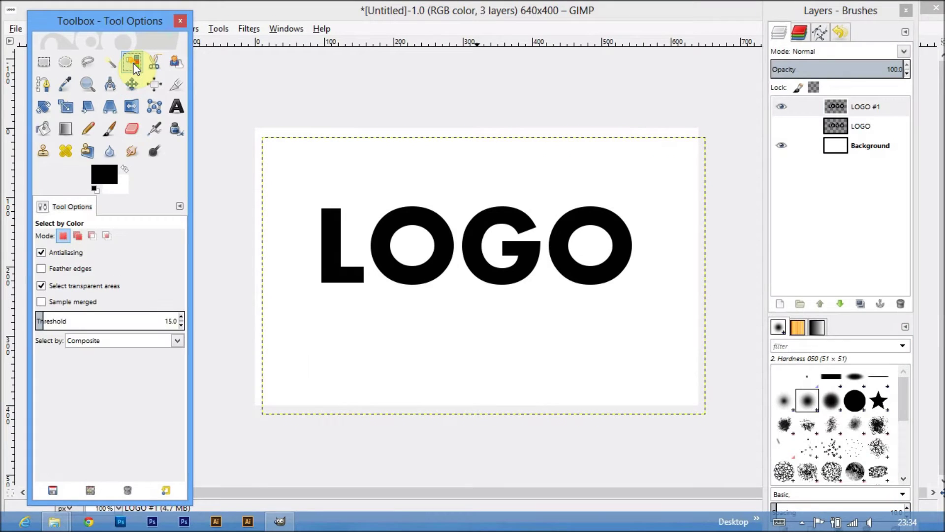
# Select the black LOGO letters by colour on LOGO #1 and launch the Glowing Hot logo effect
pyautogui.click(335, 236)
pyautogui.click(861, 107)
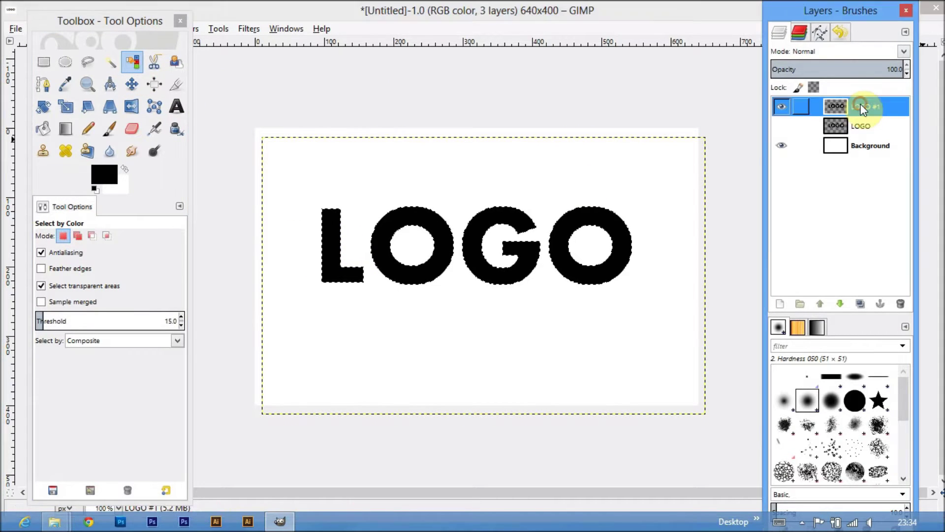
pyautogui.click(249, 29)
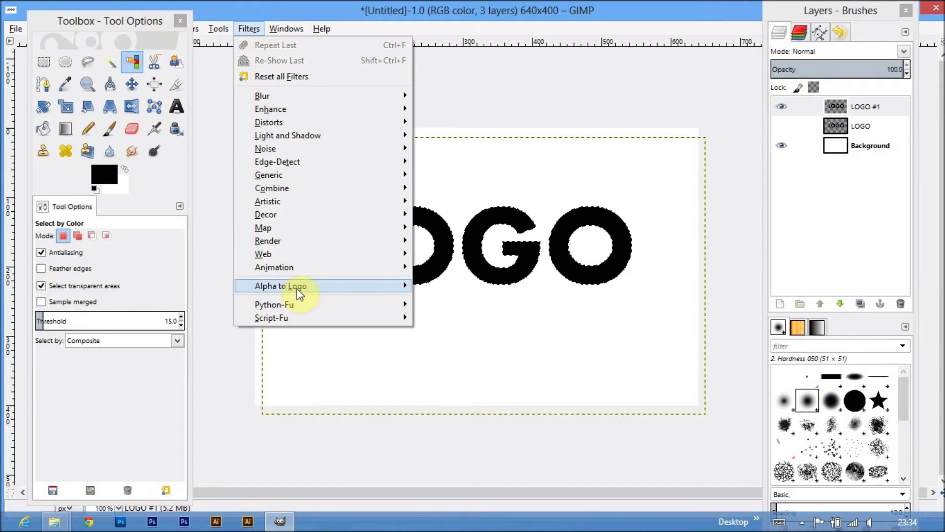
pyautogui.moveTo(281, 285)
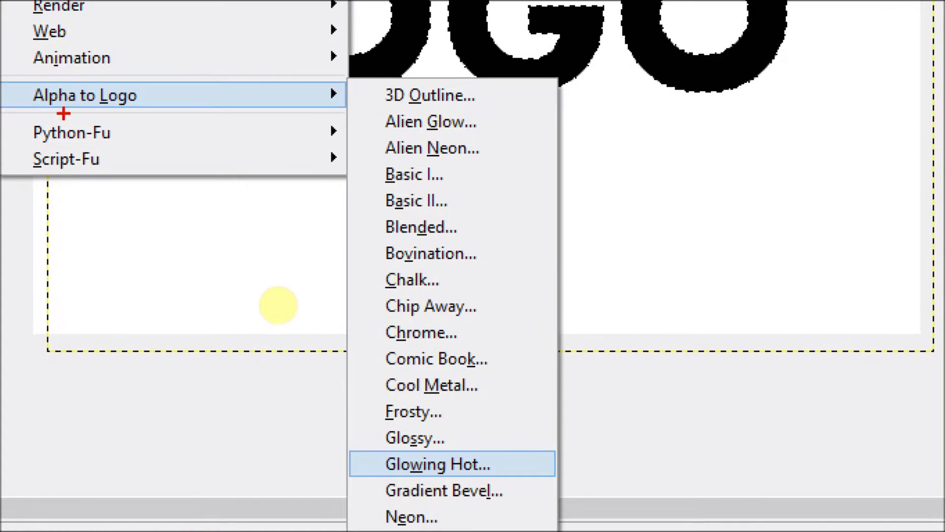
pyautogui.moveTo(262, 293); pyautogui.dragTo(299, 293)
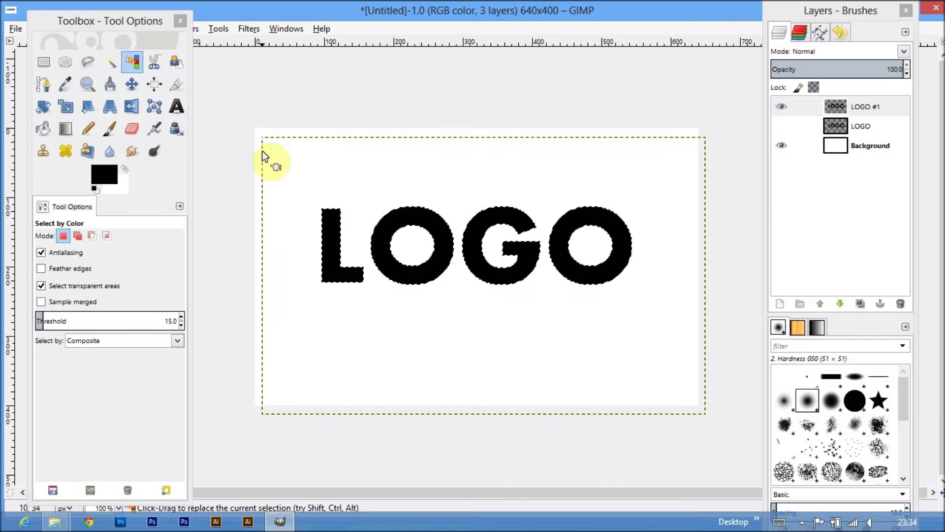
pyautogui.click(249, 29)
pyautogui.click(472, 470)
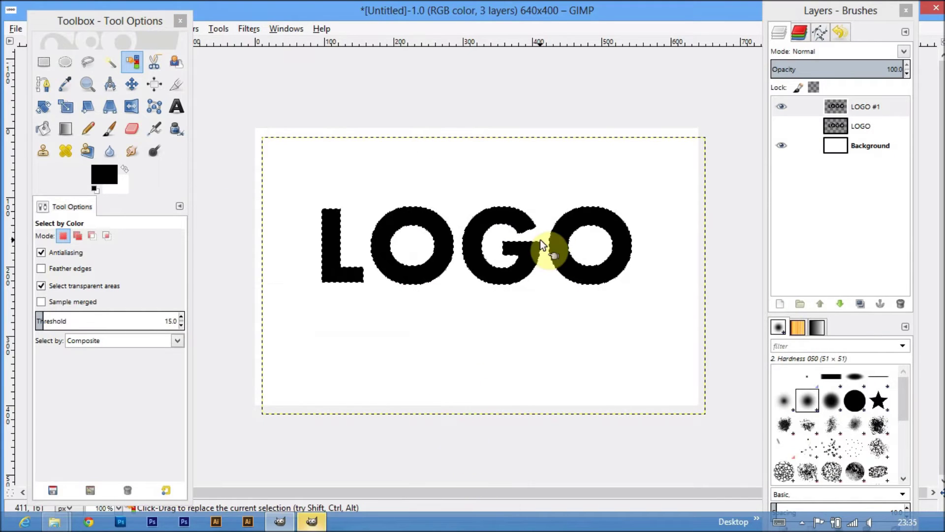
# Apply Glowing Hot with a pure black 000000 background and effect size 75
pyautogui.click(457, 261)
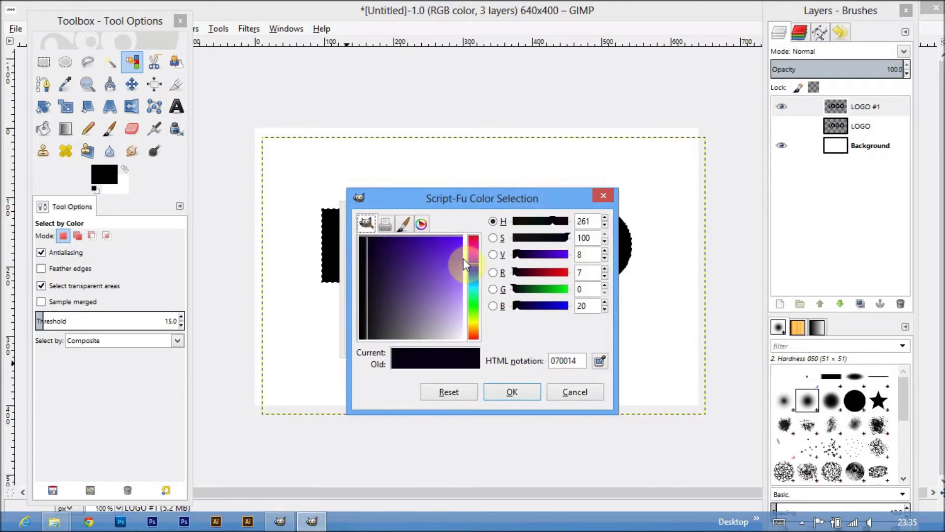
pyautogui.moveTo(367, 235); pyautogui.dragTo(341, 229)
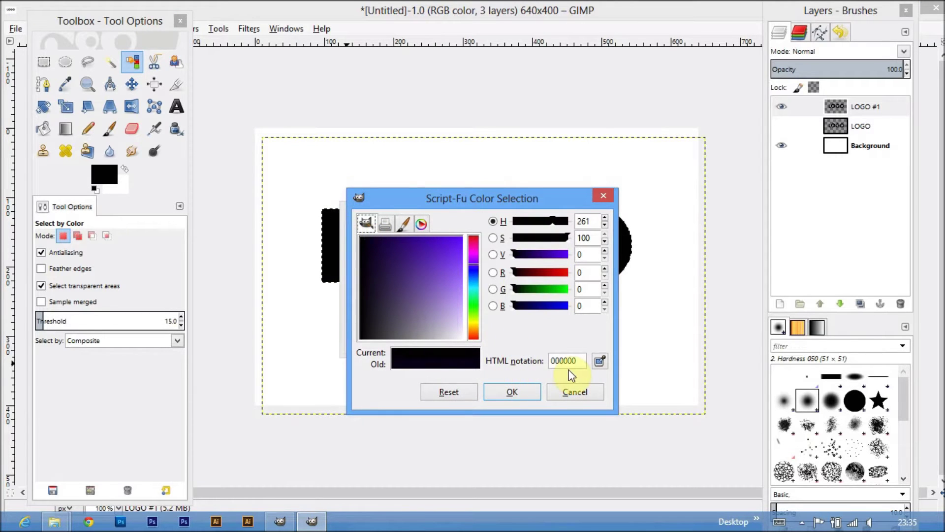
pyautogui.click(507, 392)
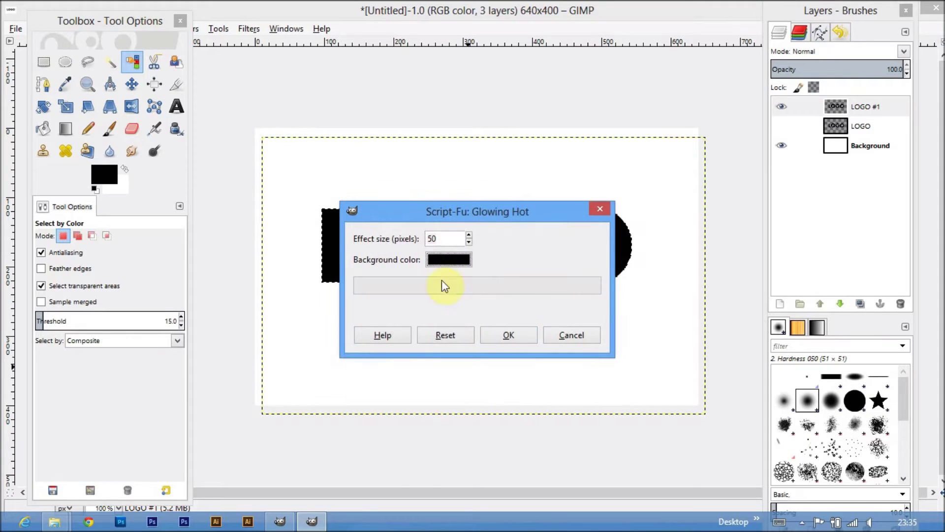
pyautogui.doubleClick(433, 239)
pyautogui.write('75')
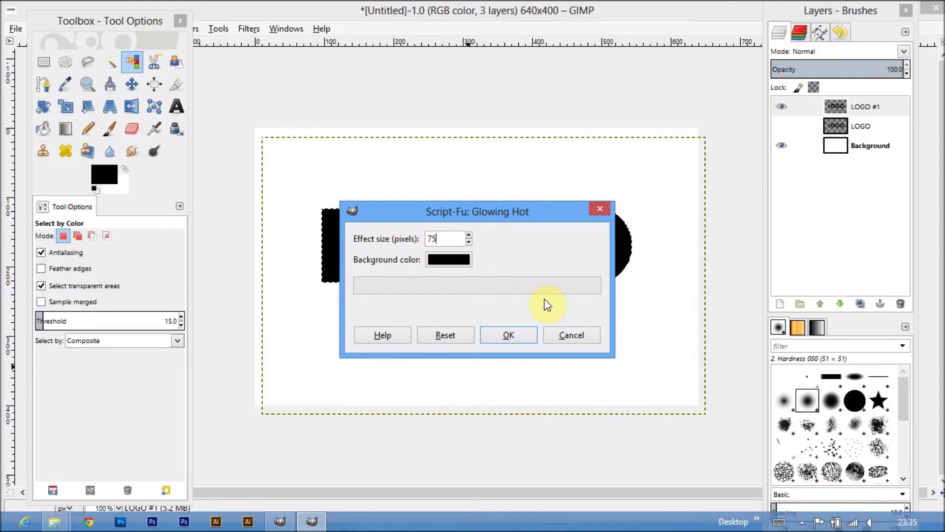
pyautogui.click(509, 336)
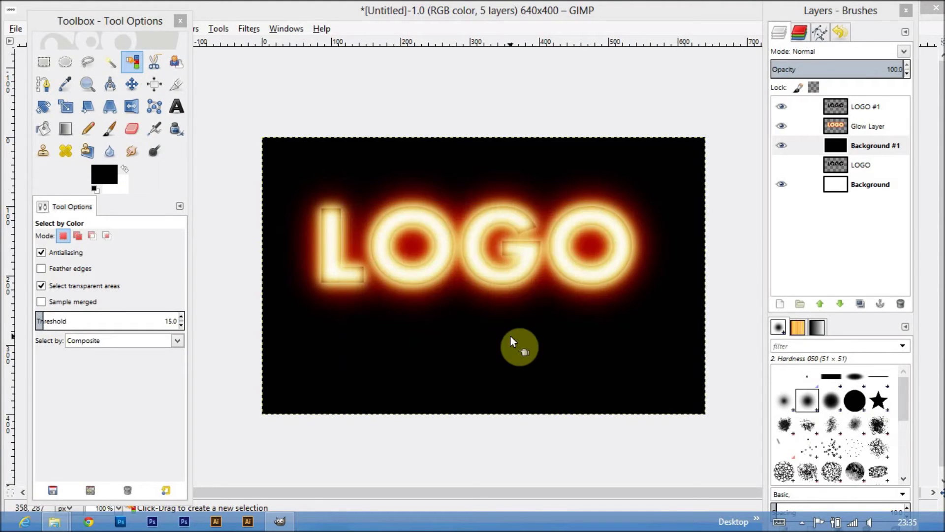
# Merge the LOGO #1 layer down into the Glow Layer
pyautogui.click(870, 126)
pyautogui.click(867, 108)
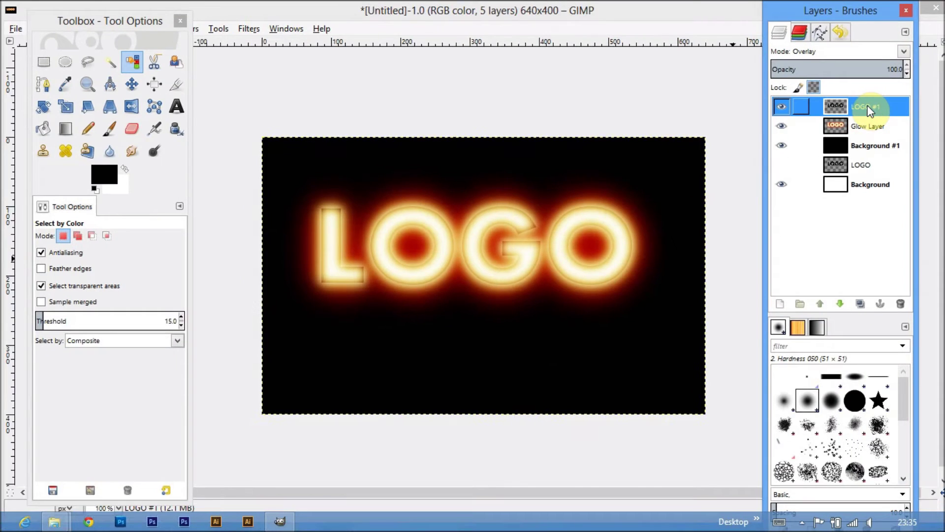
pyautogui.rightClick(869, 109)
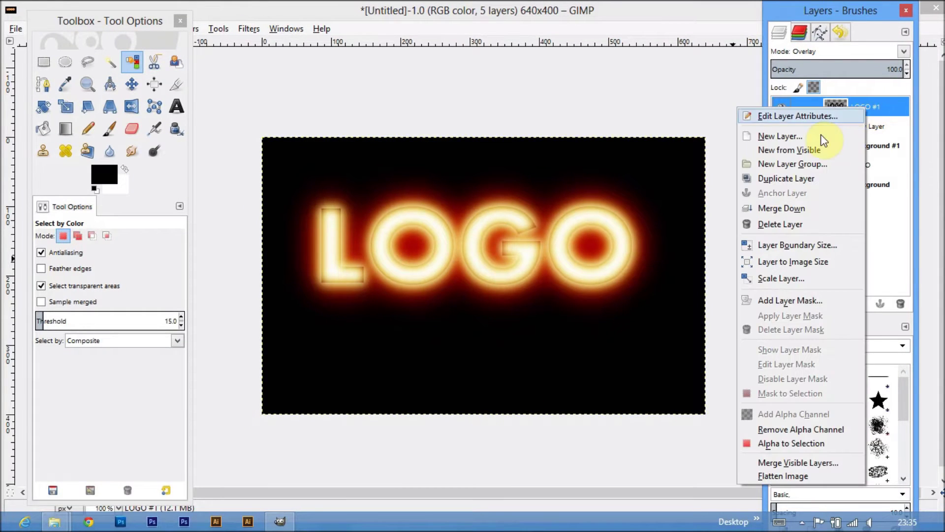
pyautogui.click(808, 203)
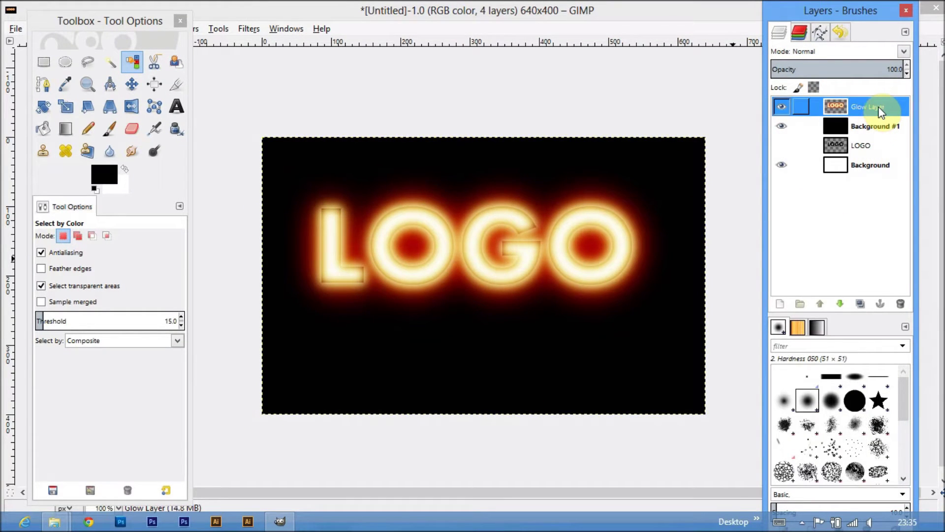
# Duplicate the original LOGO layer and drag the copy to the top of the stack
pyautogui.click(866, 145)
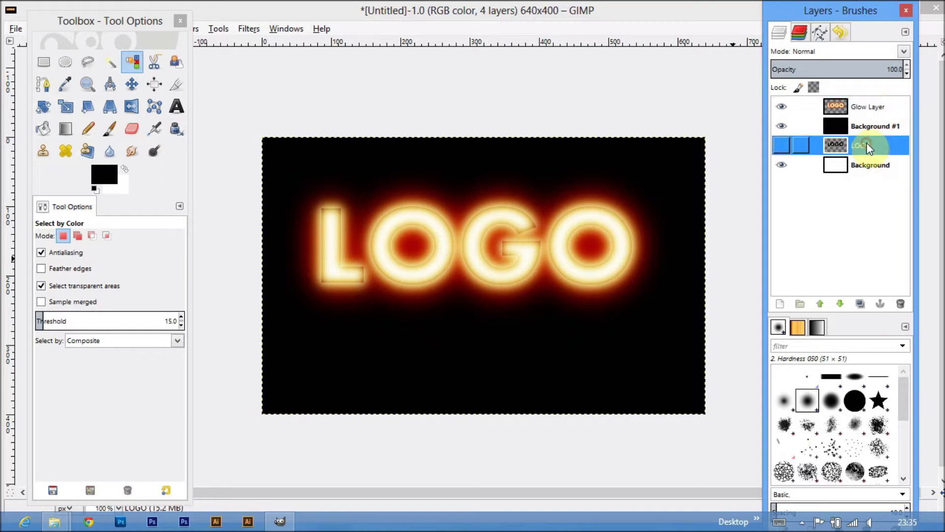
pyautogui.rightClick(863, 150)
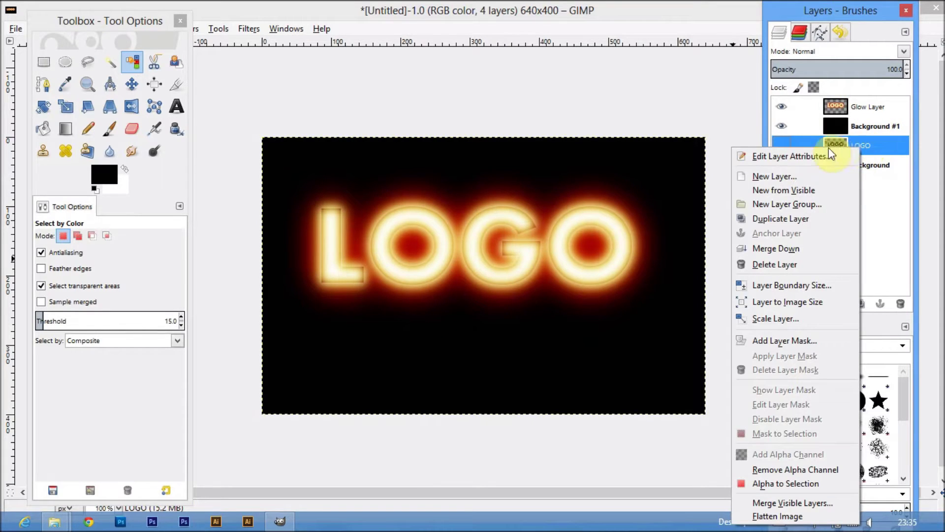
pyautogui.click(798, 219)
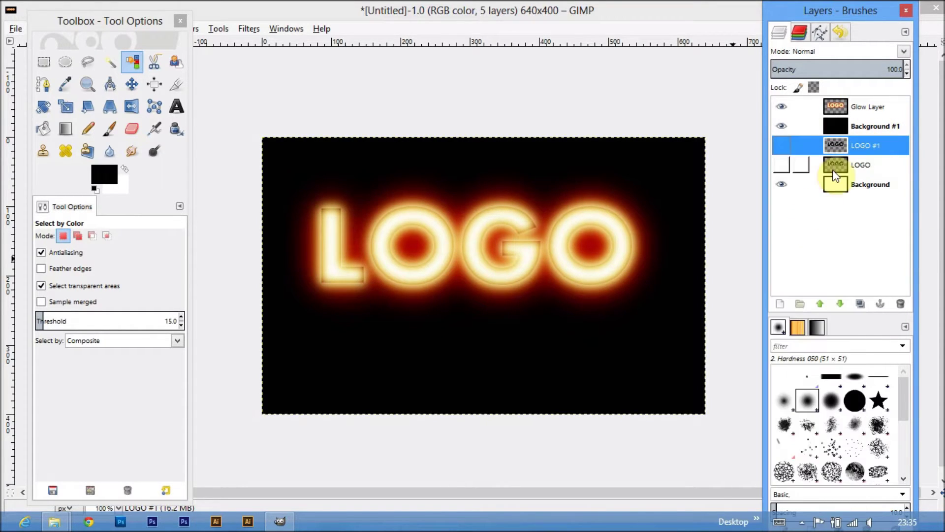
pyautogui.moveTo(866, 146)
pyautogui.mouseDown()
pyautogui.moveTo(845, 100)
pyautogui.moveTo(870, 101)
pyautogui.mouseUp()
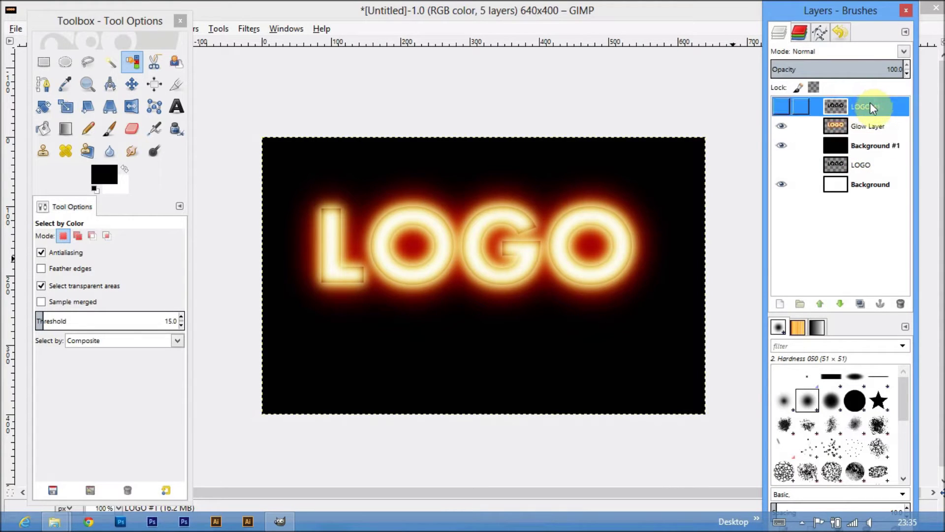
# Hide Glow Layer and Background #1, show LOGO #1, and realign the Background layer with the image edges
pyautogui.click(782, 127)
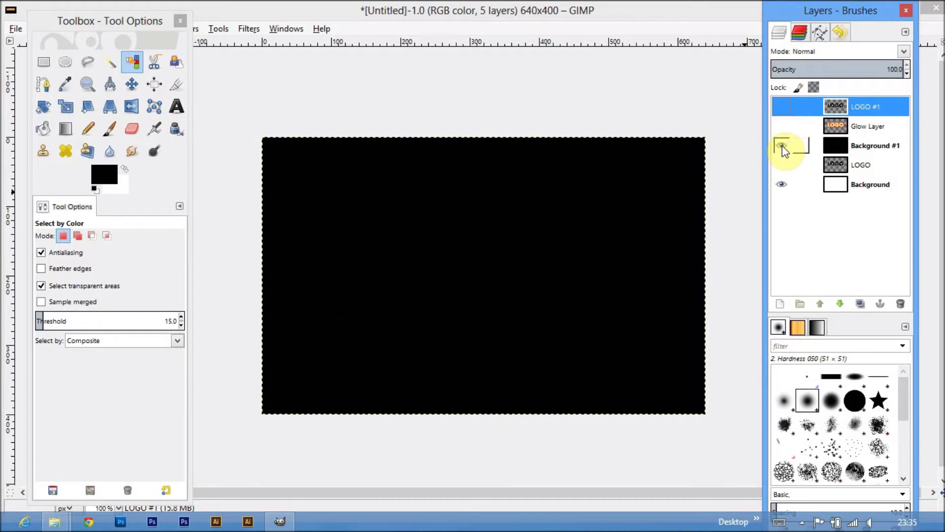
pyautogui.click(782, 146)
pyautogui.click(782, 106)
pyautogui.click(873, 182)
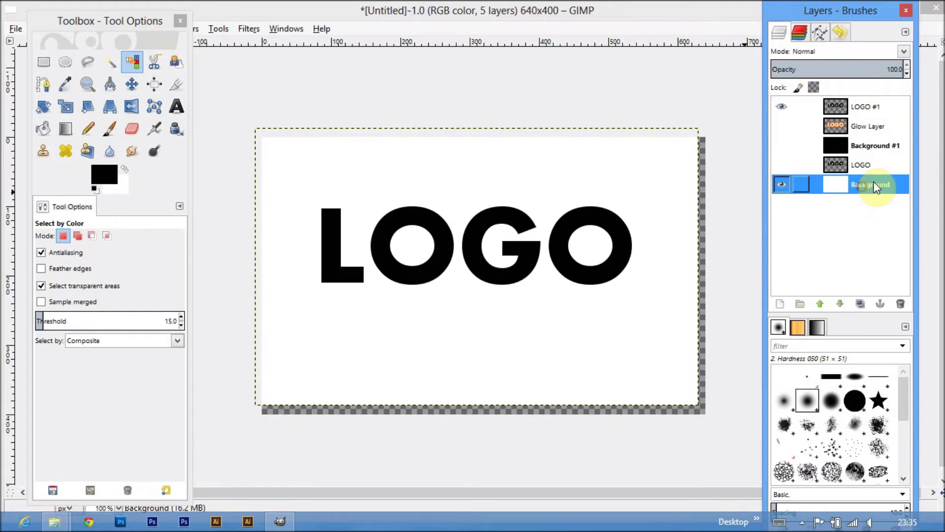
pyautogui.click(142, 79)
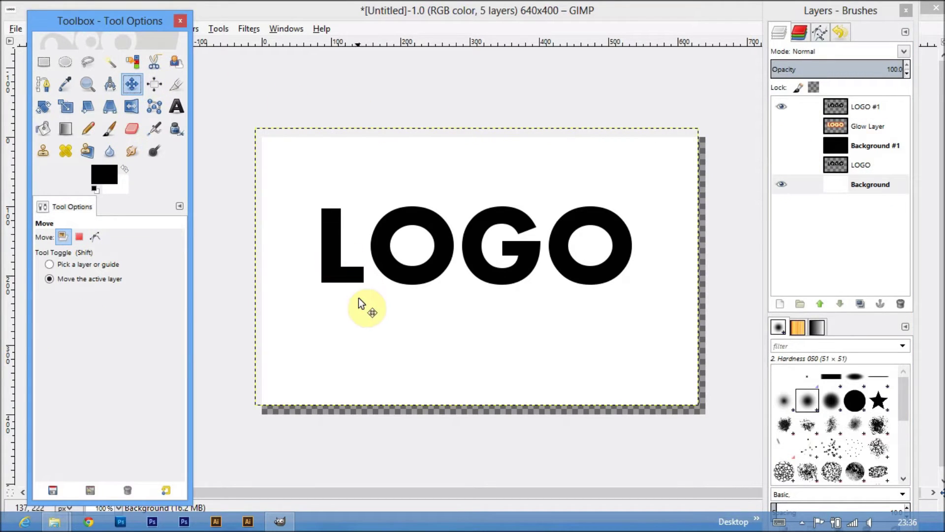
pyautogui.moveTo(358, 298); pyautogui.dragTo(374, 331)
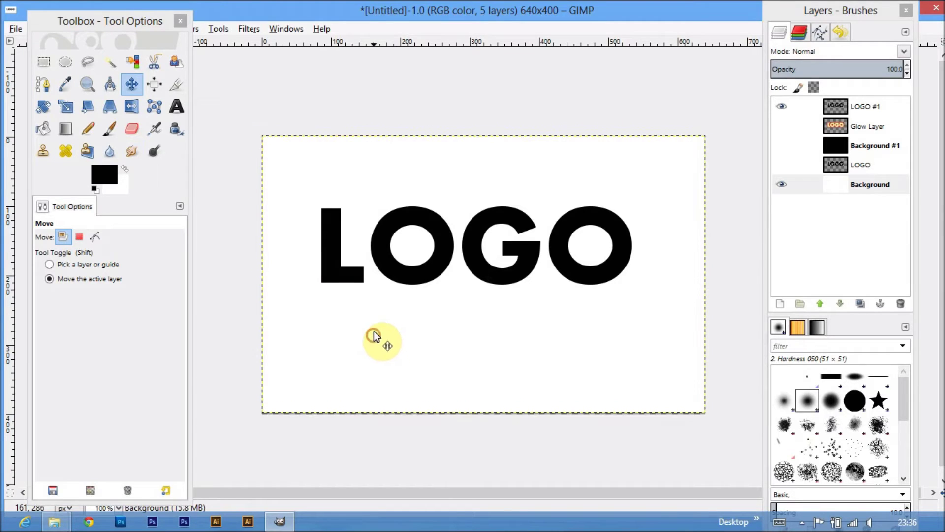
# Select the LOGO #1 letters by colour and apply a 50-pixel Glowing Hot effect
pyautogui.click(869, 108)
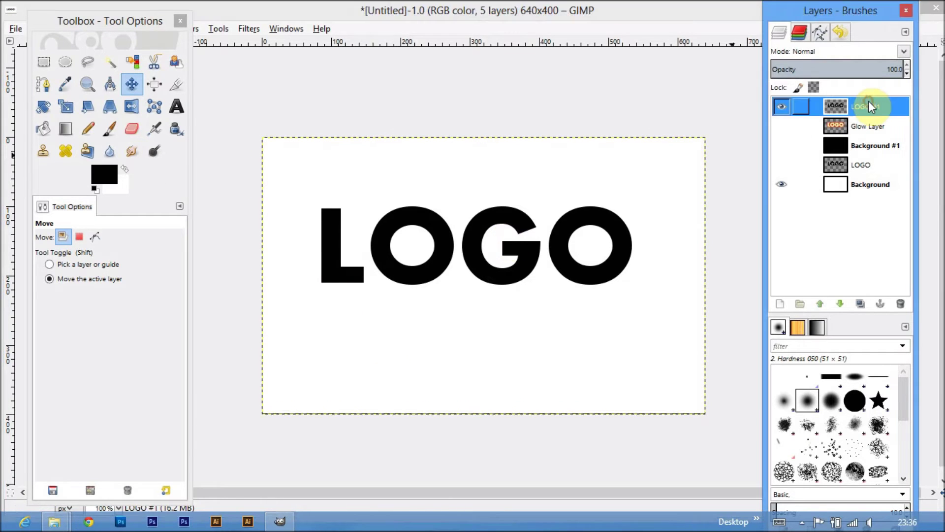
pyautogui.click(134, 64)
pyautogui.click(332, 231)
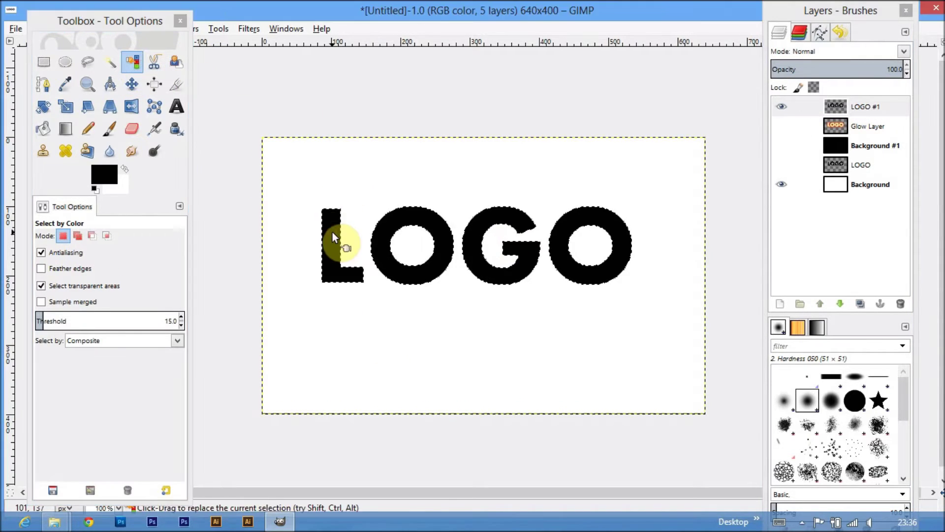
pyautogui.click(863, 105)
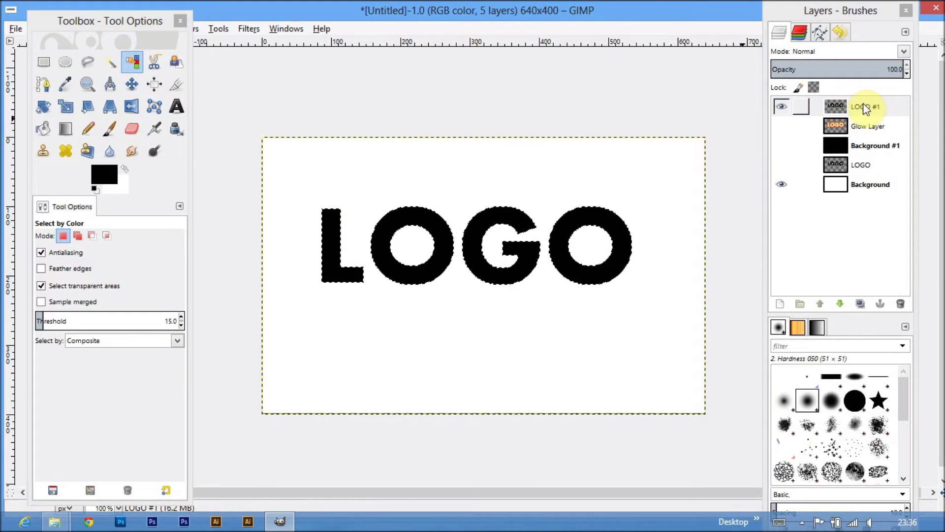
pyautogui.click(249, 30)
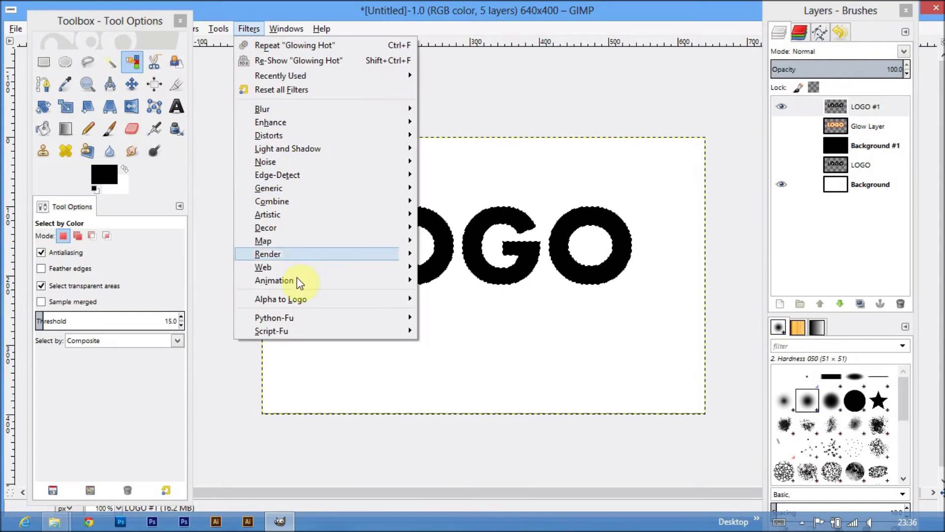
pyautogui.click(475, 468)
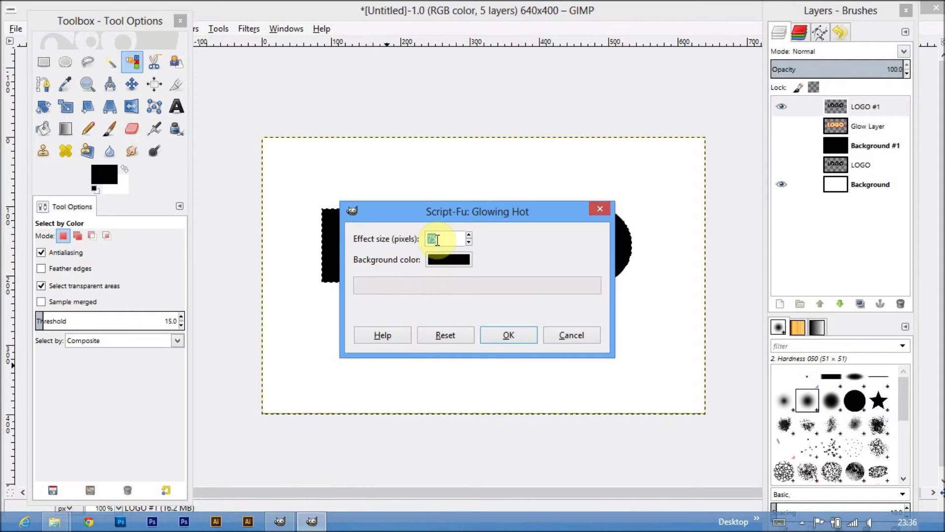
pyautogui.write('50')
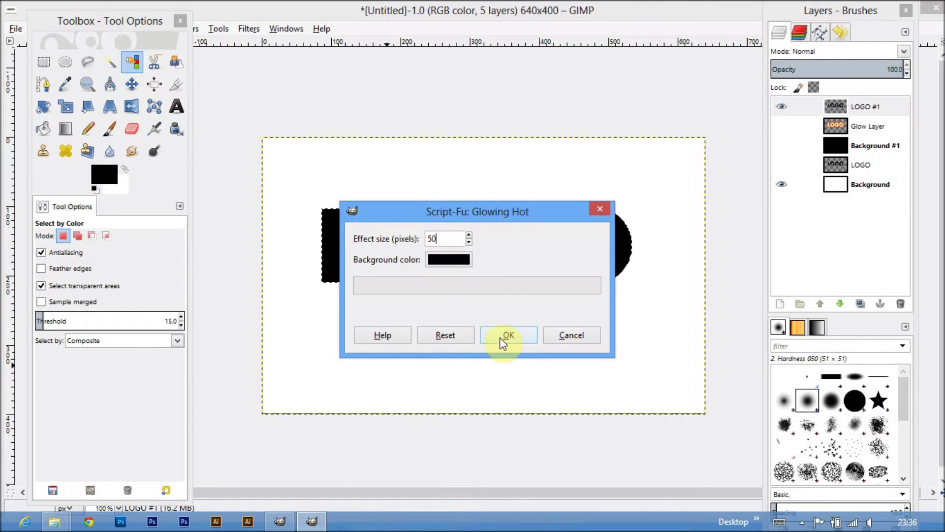
pyautogui.click(504, 336)
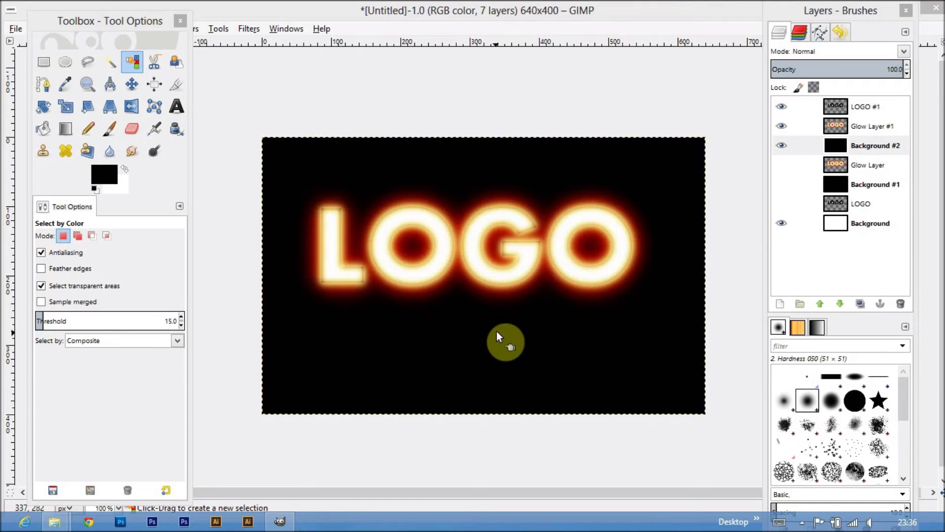
pyautogui.click(871, 146)
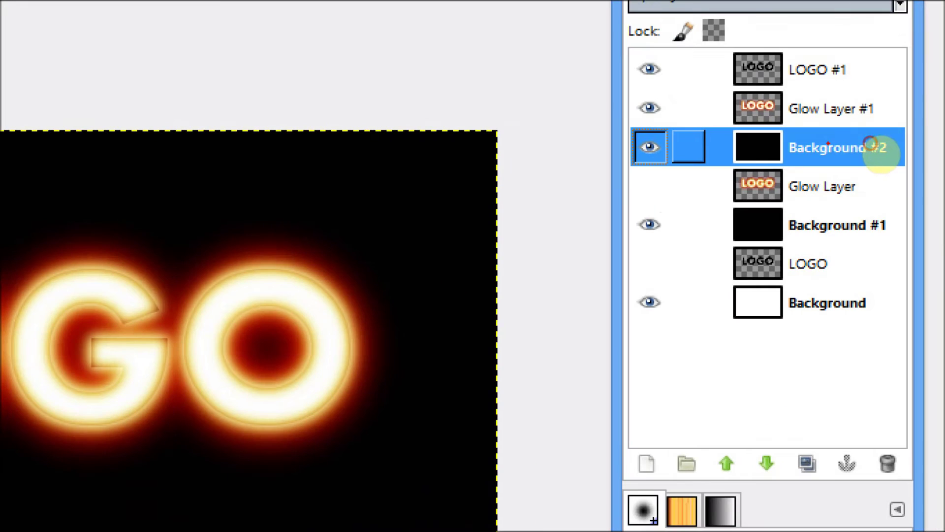
# Delete the extra Background #2 layer
pyautogui.moveTo(857, 154); pyautogui.dragTo(881, 156)
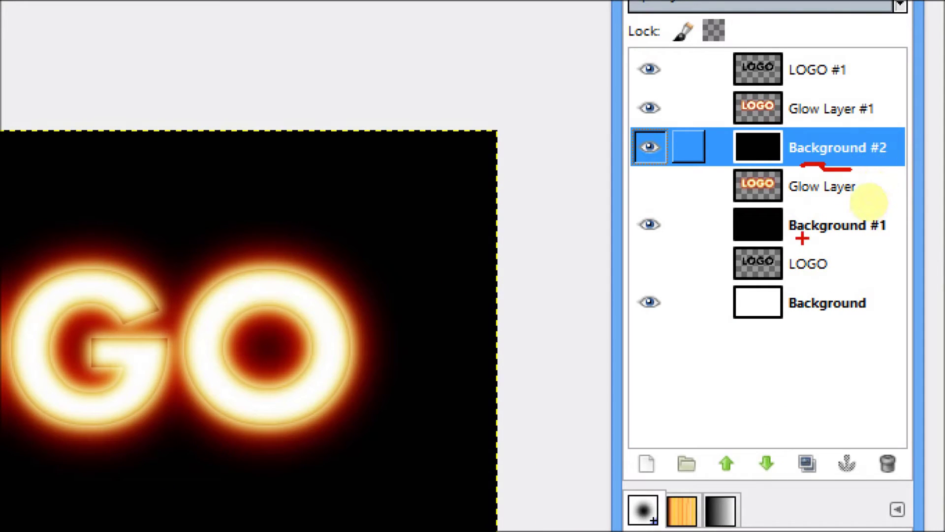
pyautogui.moveTo(802, 238); pyautogui.dragTo(889, 237)
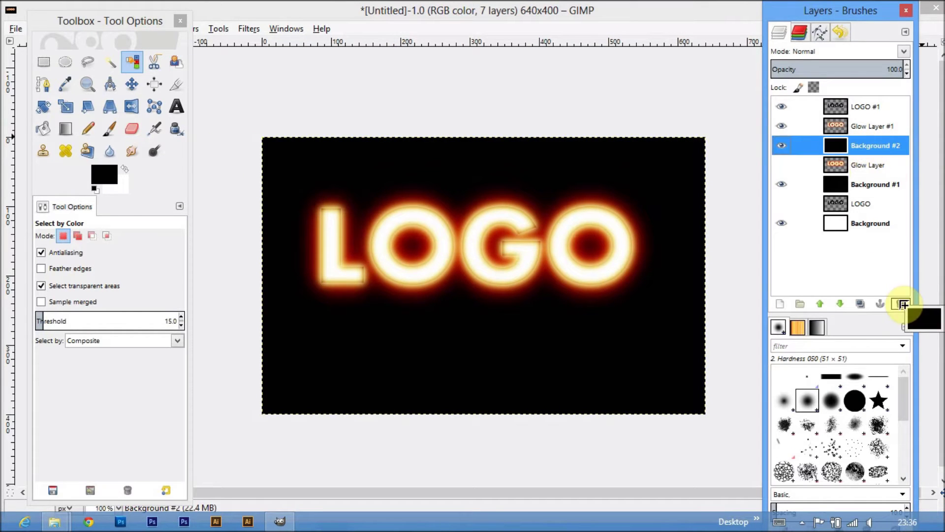
pyautogui.click(900, 303)
# Merge LOGO #1 down into the second glow layer
pyautogui.click(859, 106)
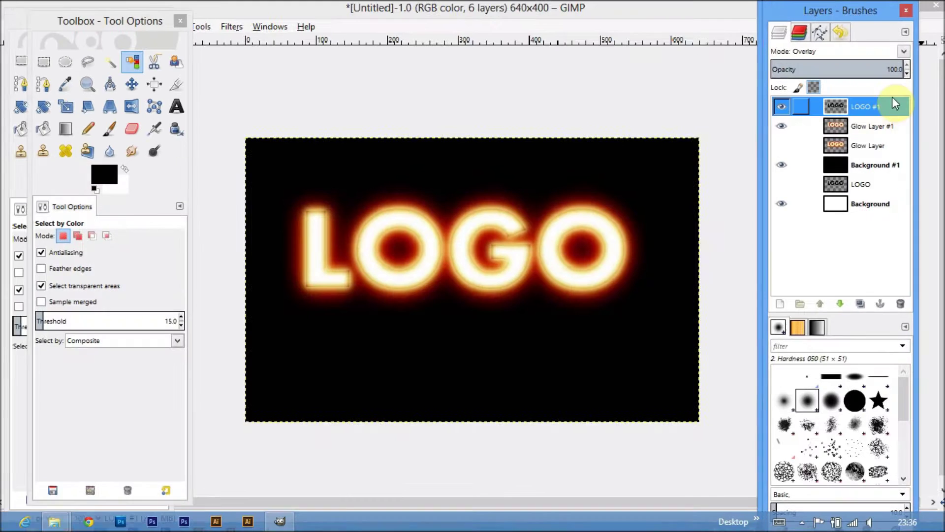
pyautogui.rightClick(885, 107)
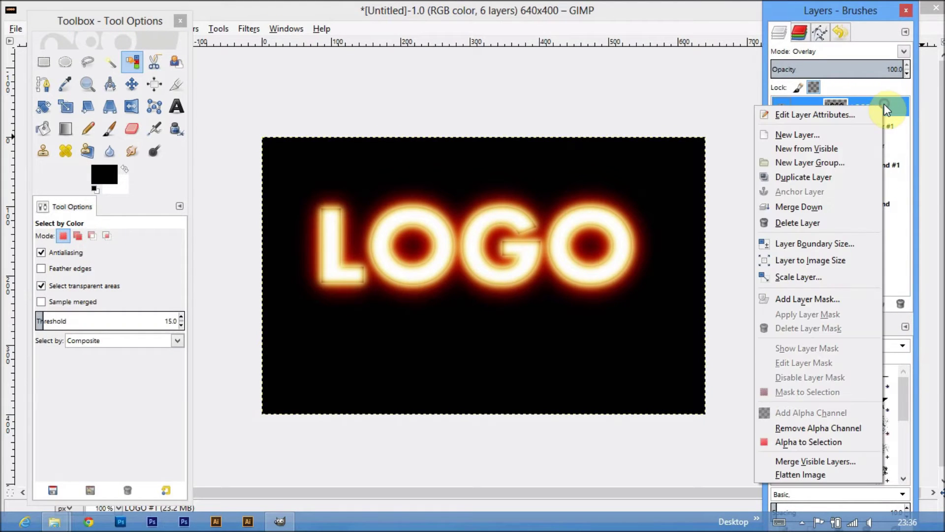
pyautogui.click(832, 207)
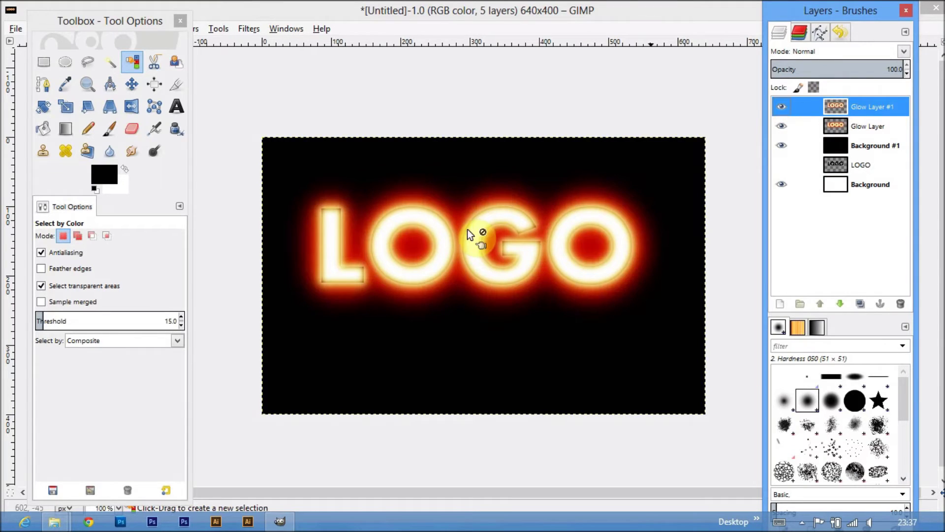
pyautogui.click(858, 129)
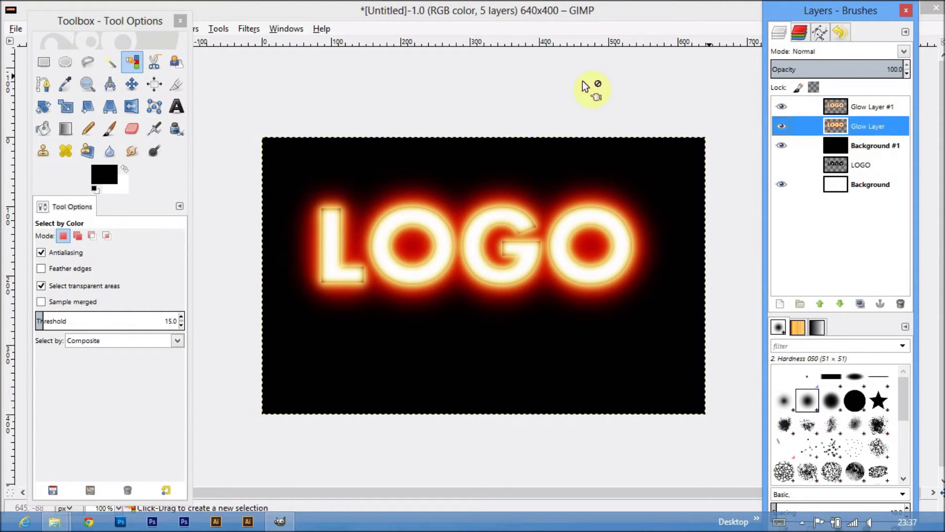
# Smudge the glow upward above the L, O, G and O into flame wisps, using brush size 28
pyautogui.click(132, 153)
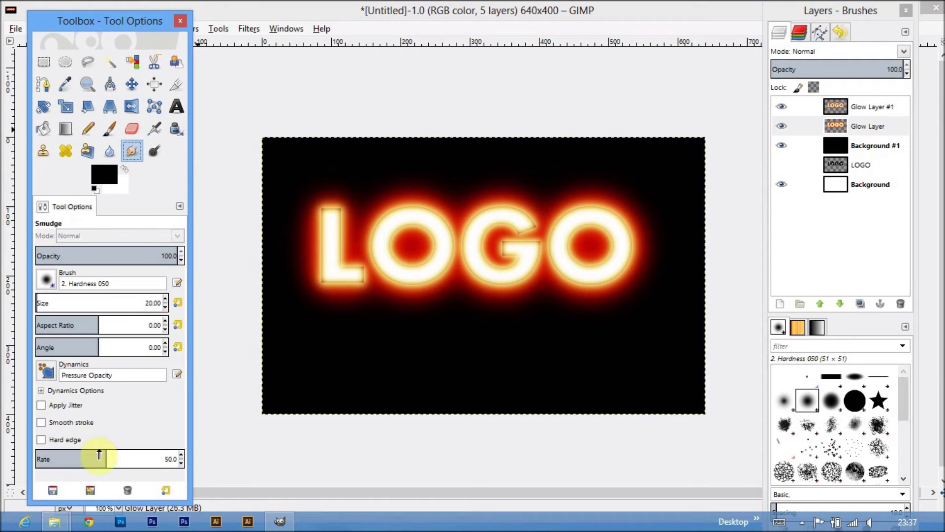
pyautogui.click(320, 223)
pyautogui.moveTo(326, 199); pyautogui.dragTo(338, 206)
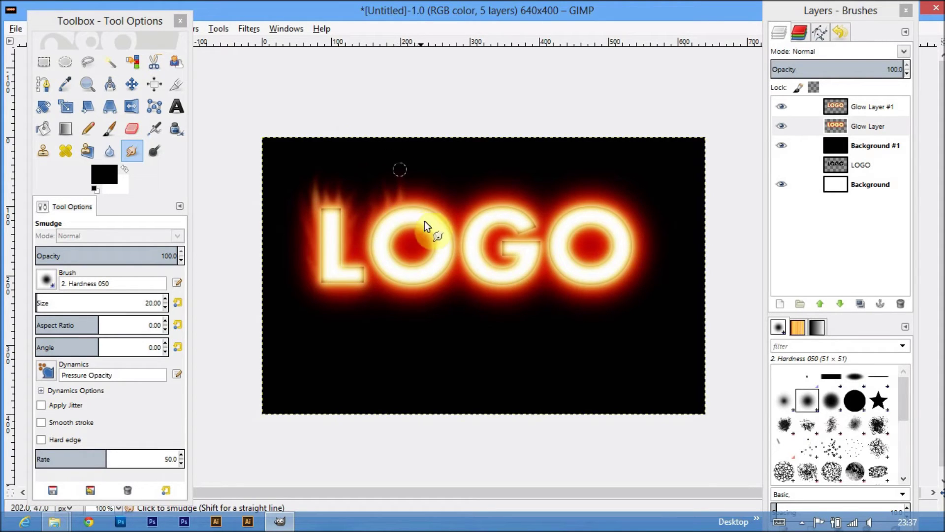
pyautogui.moveTo(395, 199); pyautogui.dragTo(416, 253)
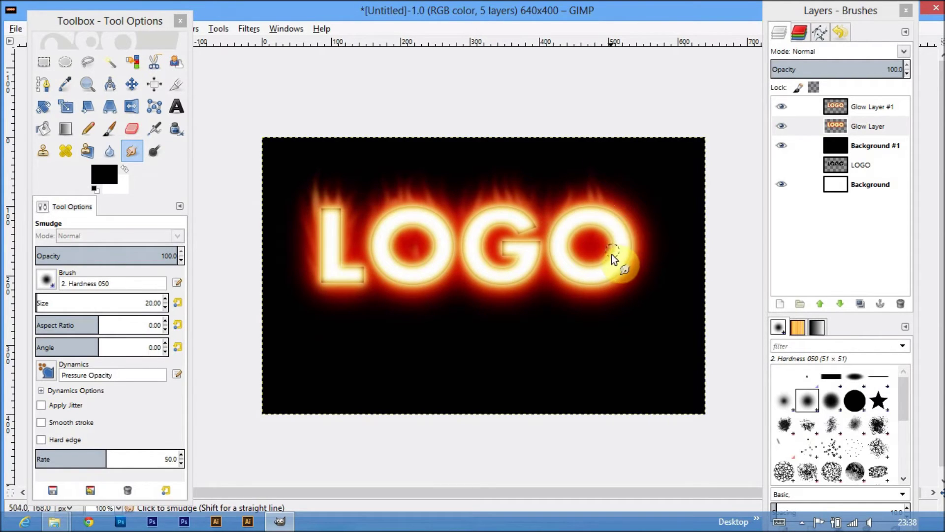
pyautogui.moveTo(612, 254); pyautogui.dragTo(615, 248)
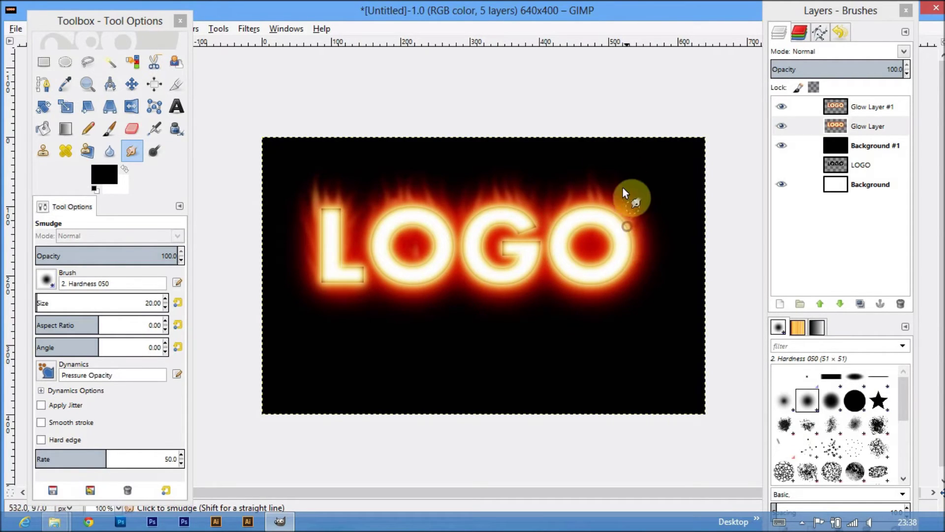
pyautogui.moveTo(619, 221); pyautogui.dragTo(601, 156)
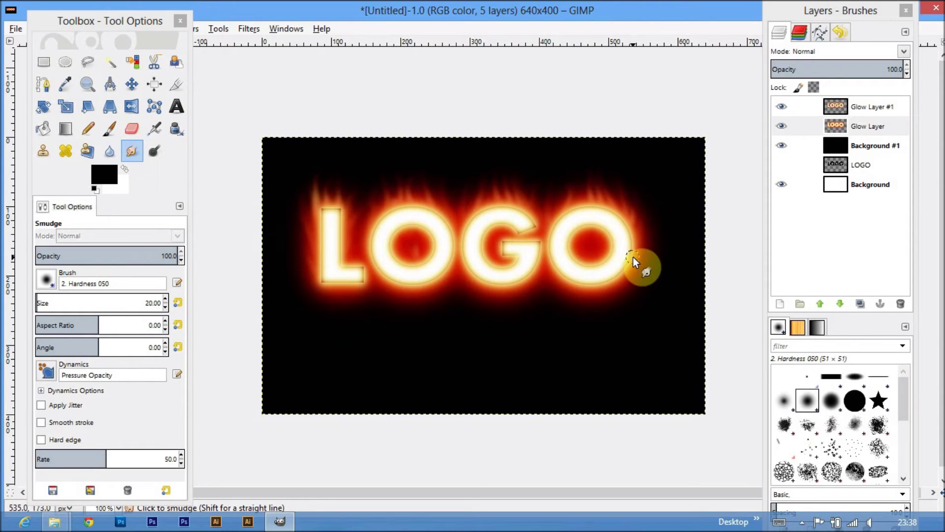
pyautogui.click(166, 298)
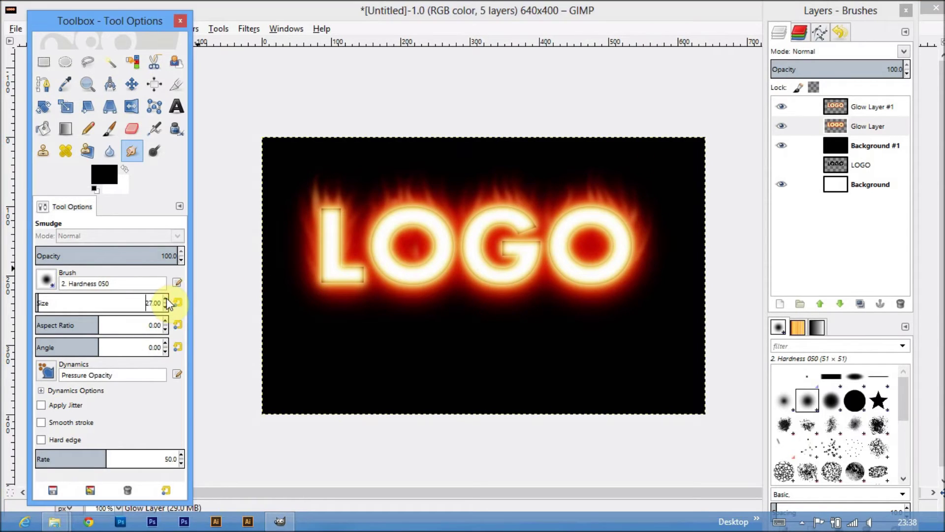
pyautogui.moveTo(542, 224); pyautogui.dragTo(520, 208)
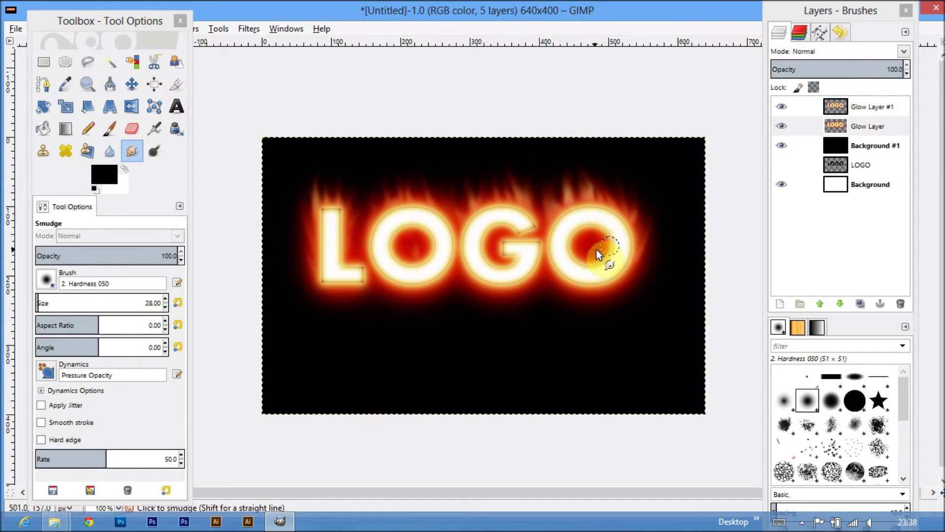
pyautogui.moveTo(397, 250); pyautogui.dragTo(398, 213)
pyautogui.moveTo(343, 228); pyautogui.dragTo(359, 180)
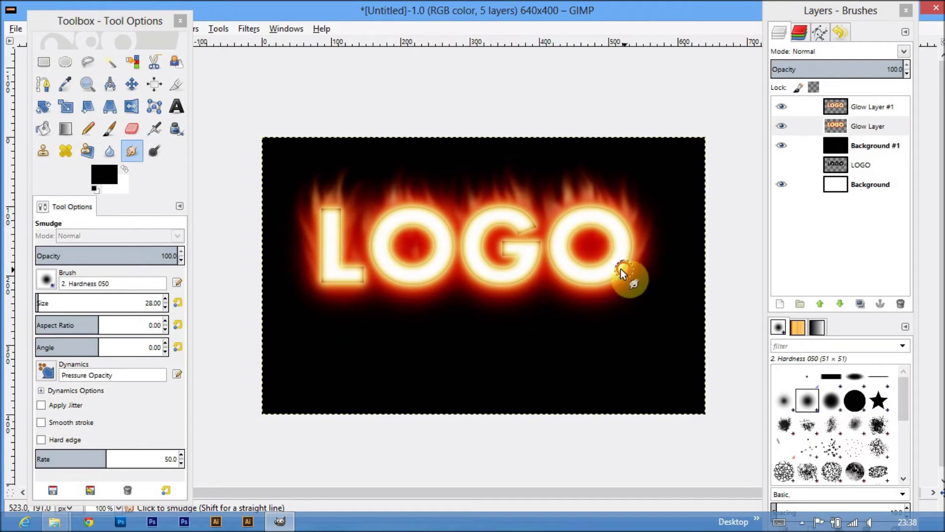
pyautogui.click(869, 132)
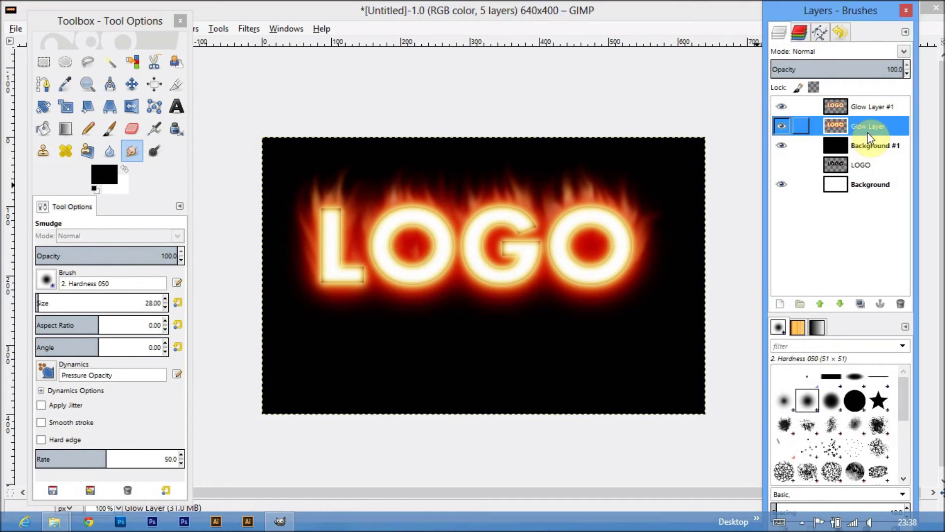
# Hide both glow layers and Background #1, leaving only the LOGO layer visible
pyautogui.click(867, 164)
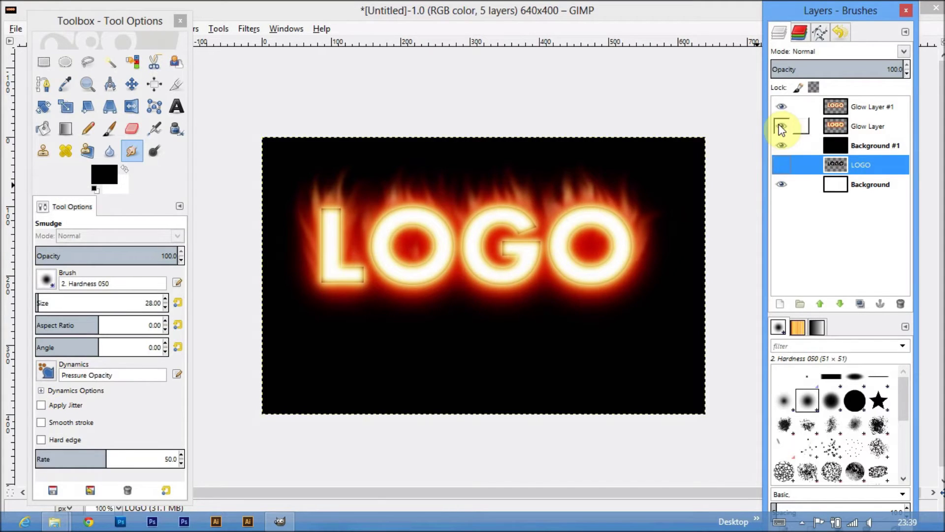
pyautogui.click(781, 146)
pyautogui.click(781, 126)
pyautogui.click(781, 106)
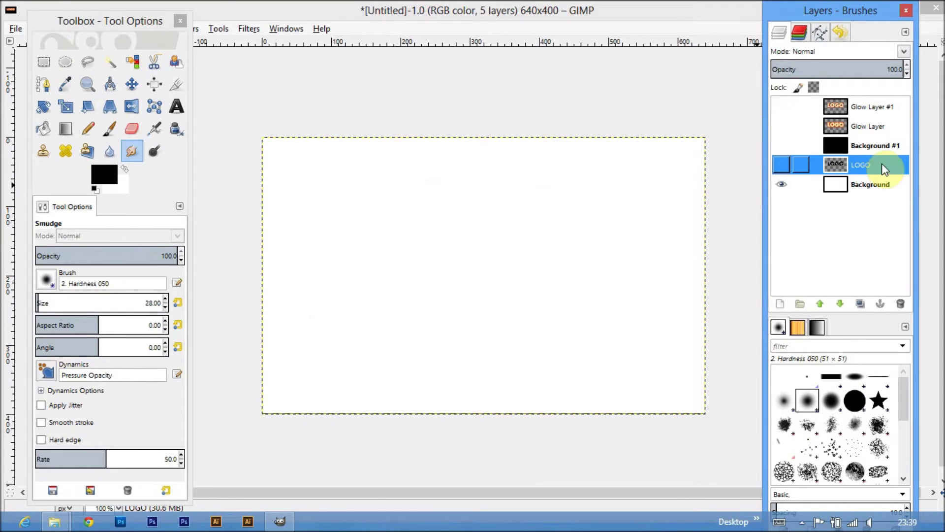
pyautogui.click(781, 165)
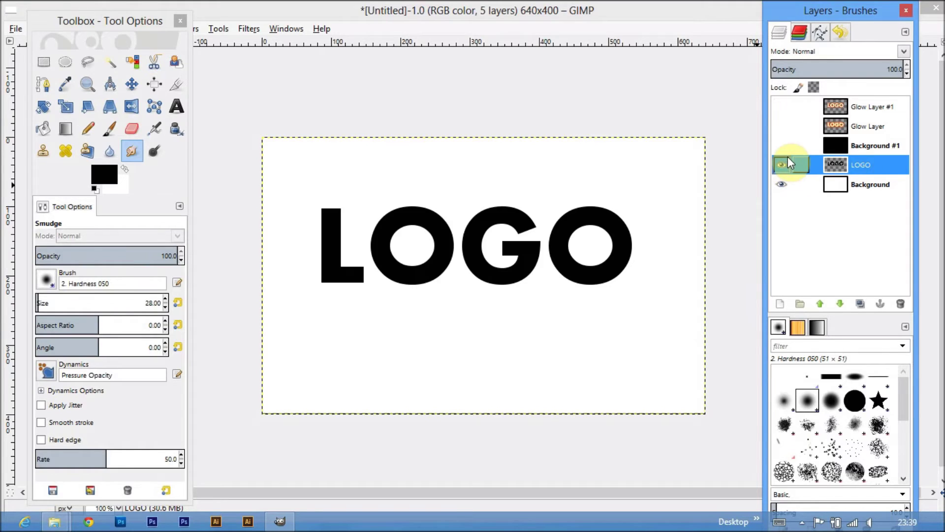
# Select the black LOGO letters by colour
pyautogui.click(137, 62)
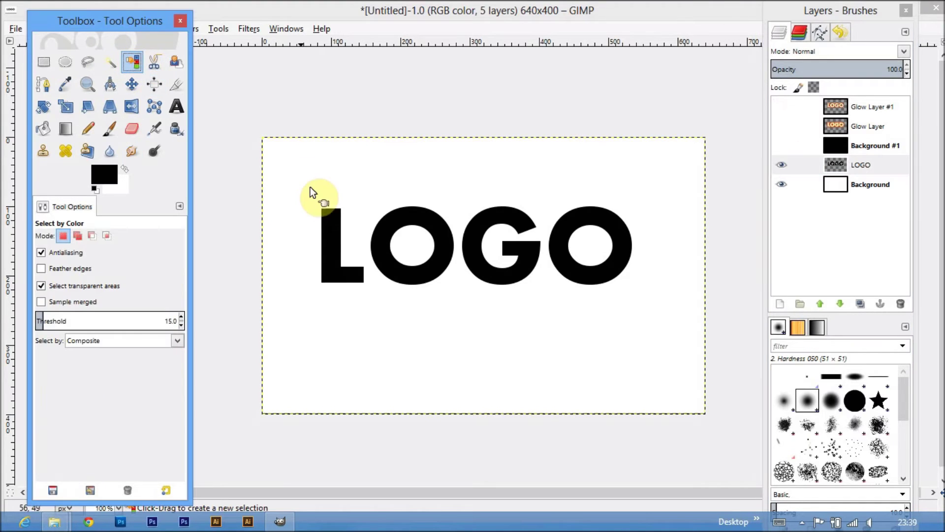
pyautogui.click(331, 225)
pyautogui.click(877, 165)
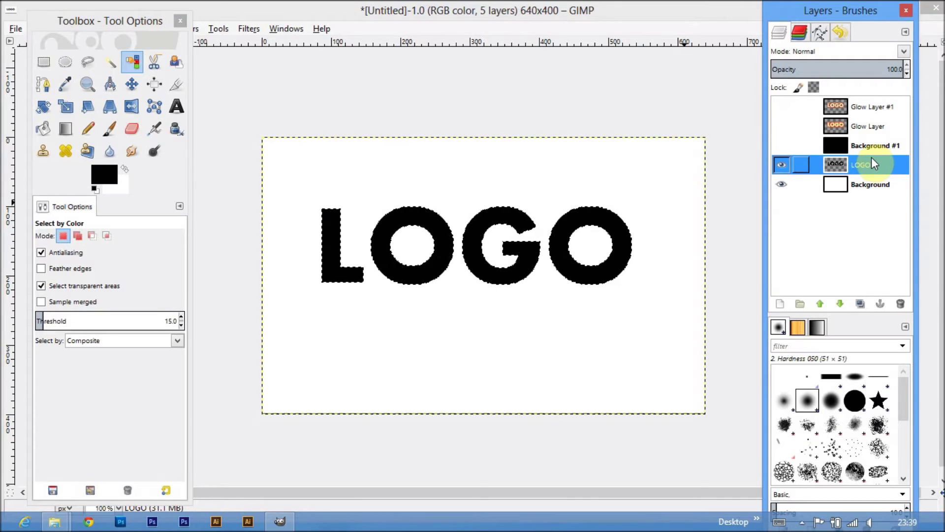
pyautogui.click(134, 22)
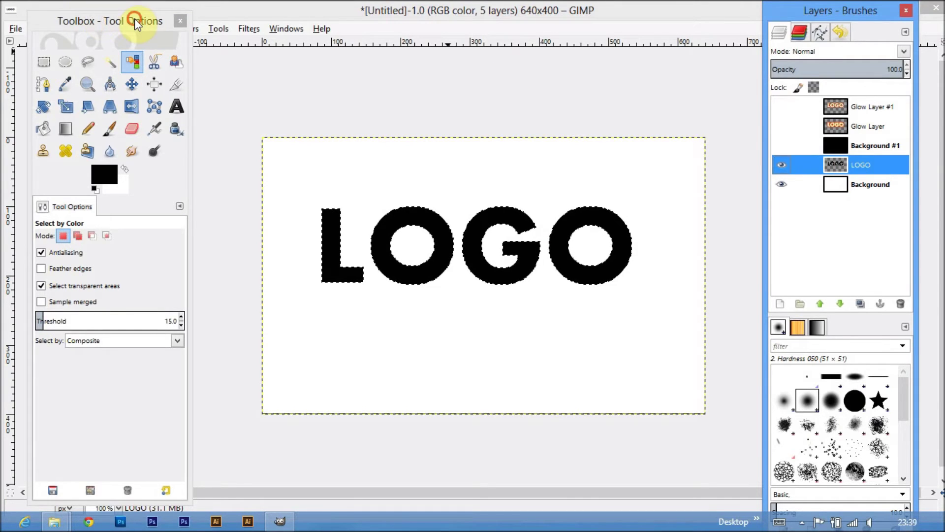
pyautogui.moveTo(135, 22); pyautogui.dragTo(230, 25)
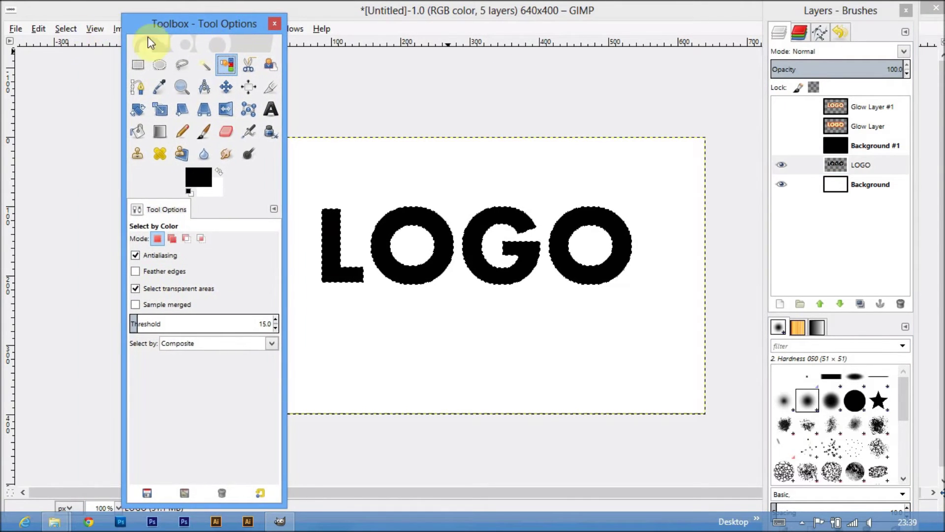
# Add a new transparent layer above Background #1
pyautogui.click(862, 165)
pyautogui.click(869, 145)
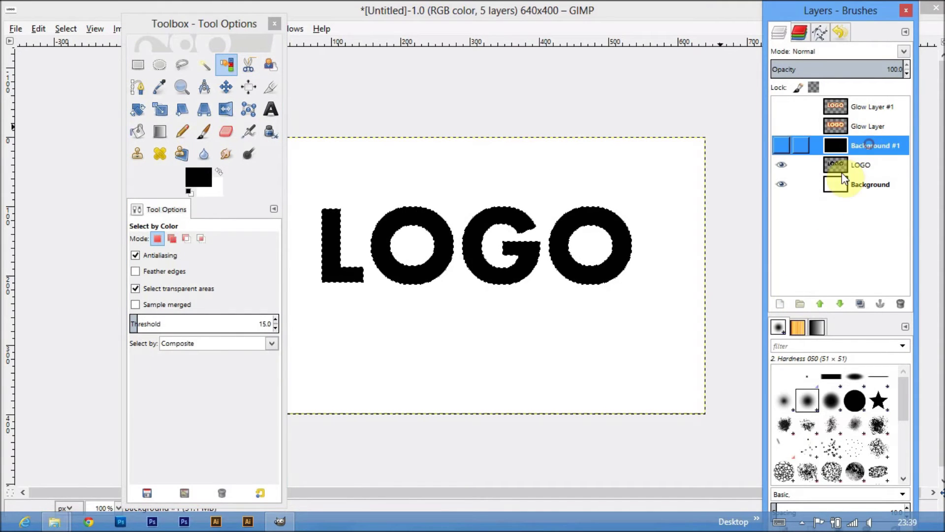
pyautogui.click(783, 304)
pyautogui.click(212, 328)
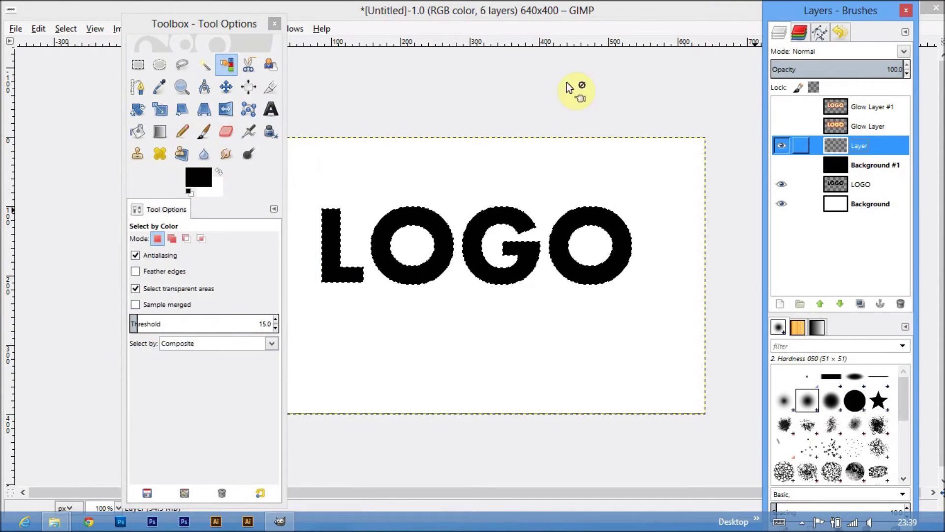
# Grow the LOGO letter selection by 5 px with Select > Grow
pyautogui.click(62, 28)
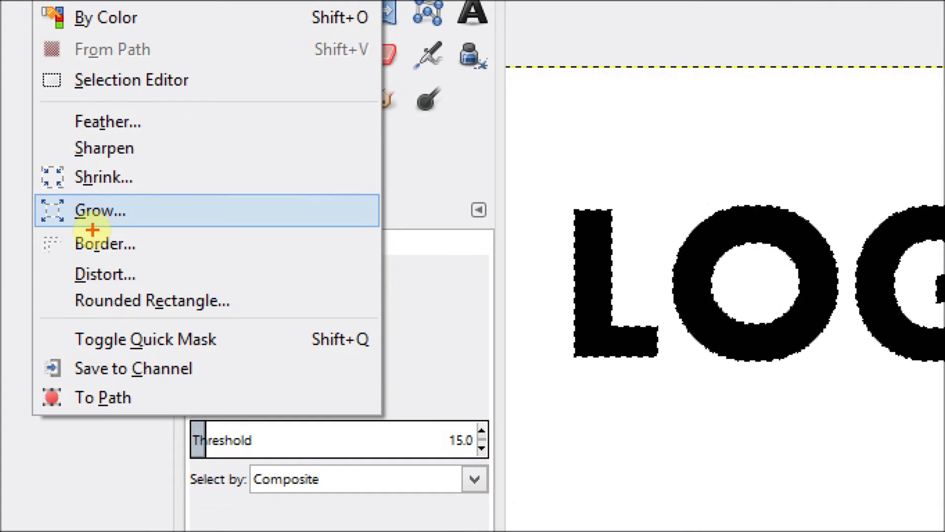
pyautogui.click(83, 208)
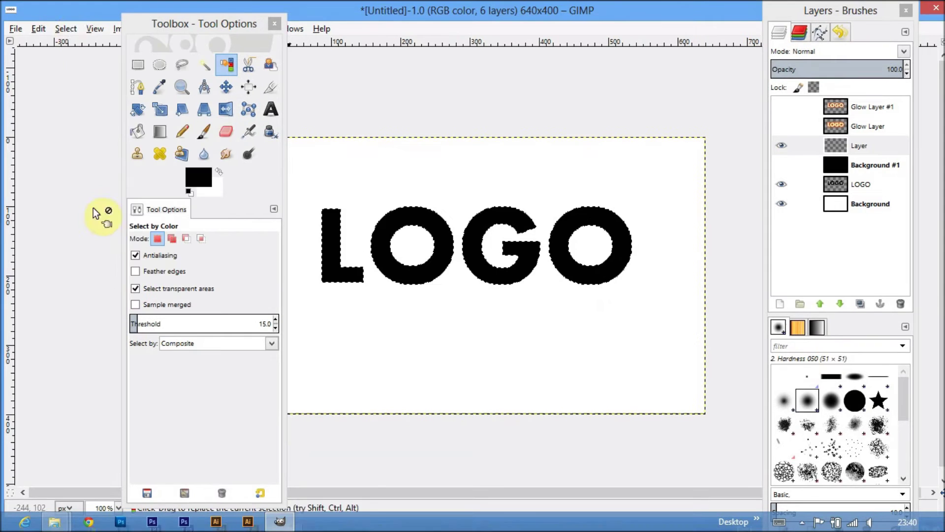
pyautogui.click(85, 209)
pyautogui.doubleClick(112, 74)
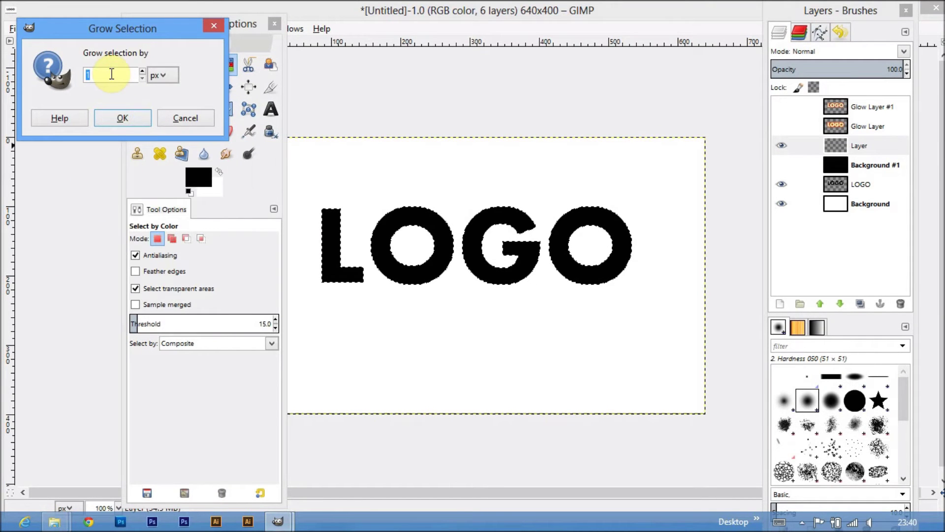
pyautogui.write('5')
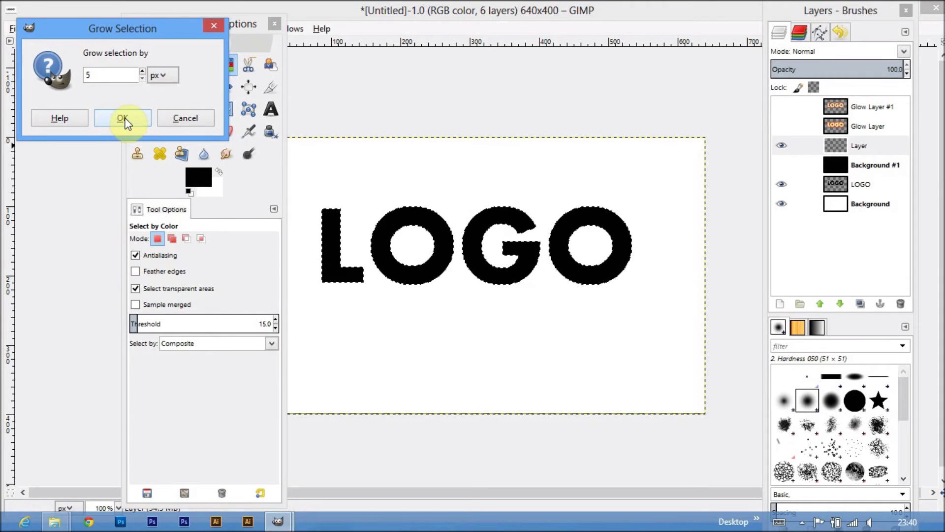
pyautogui.click(123, 119)
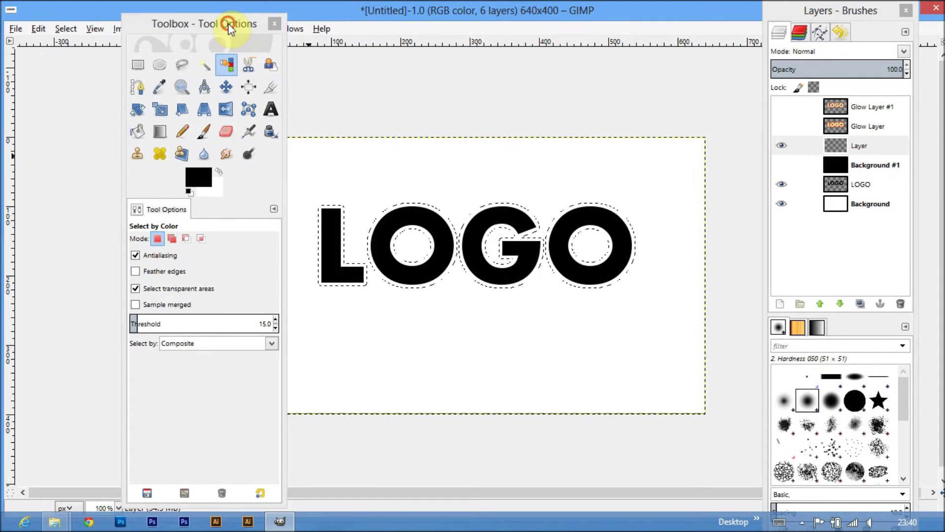
pyautogui.moveTo(228, 22); pyautogui.dragTo(170, 24)
pyautogui.click(859, 145)
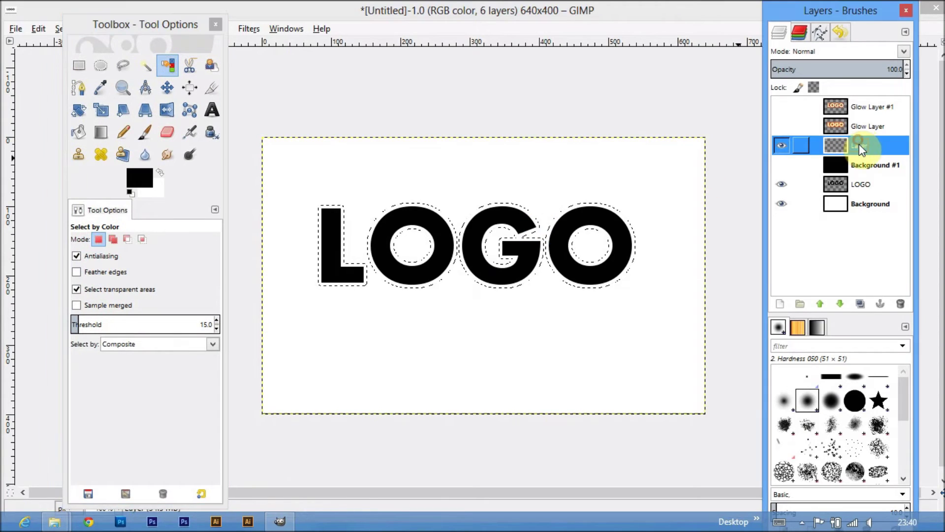
# Set the foreground colour to a fully saturated red-orange
pyautogui.click(145, 180)
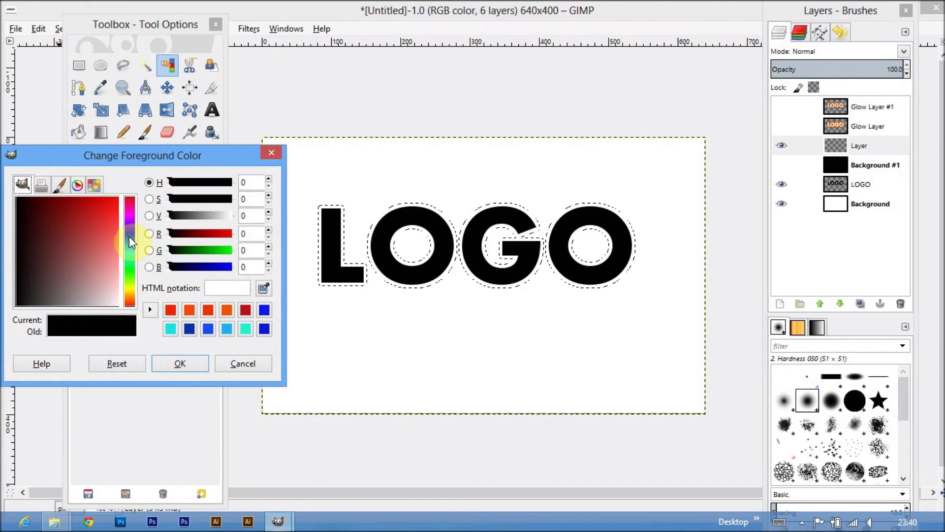
pyautogui.click(132, 304)
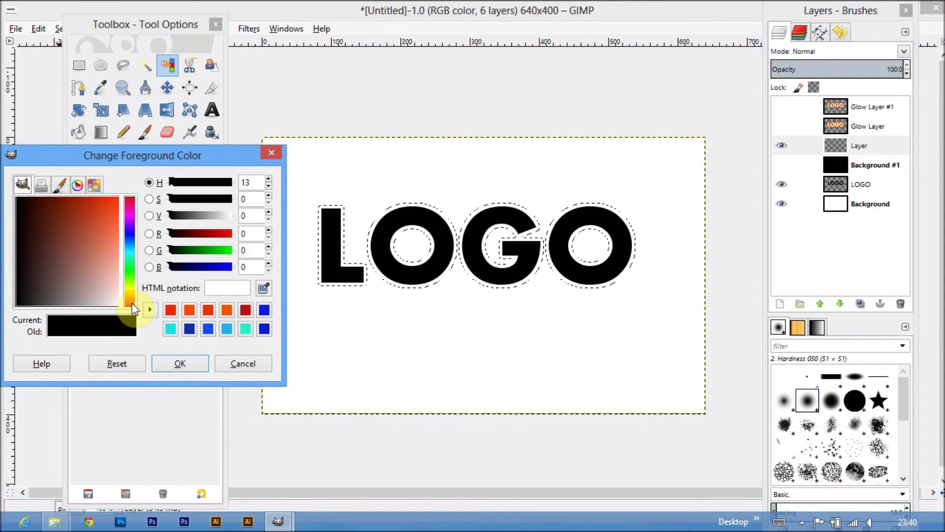
pyautogui.click(114, 198)
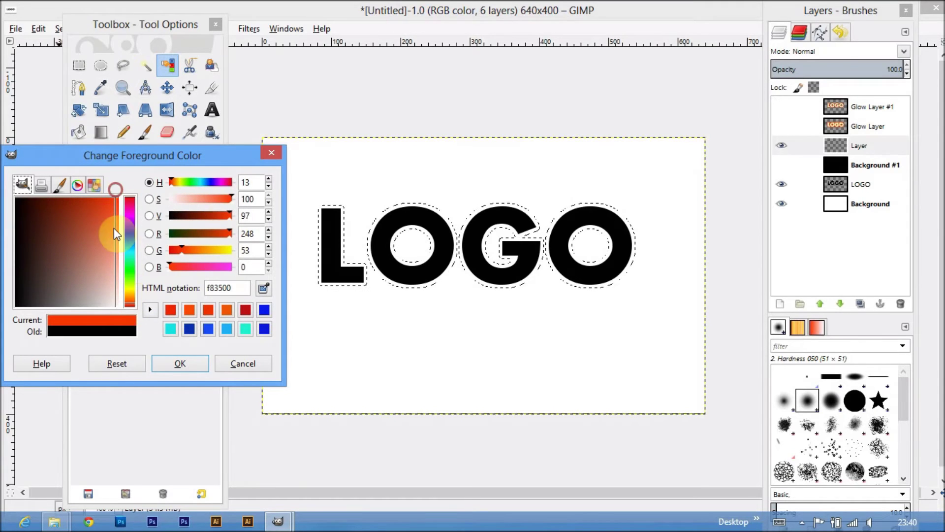
pyautogui.click(131, 303)
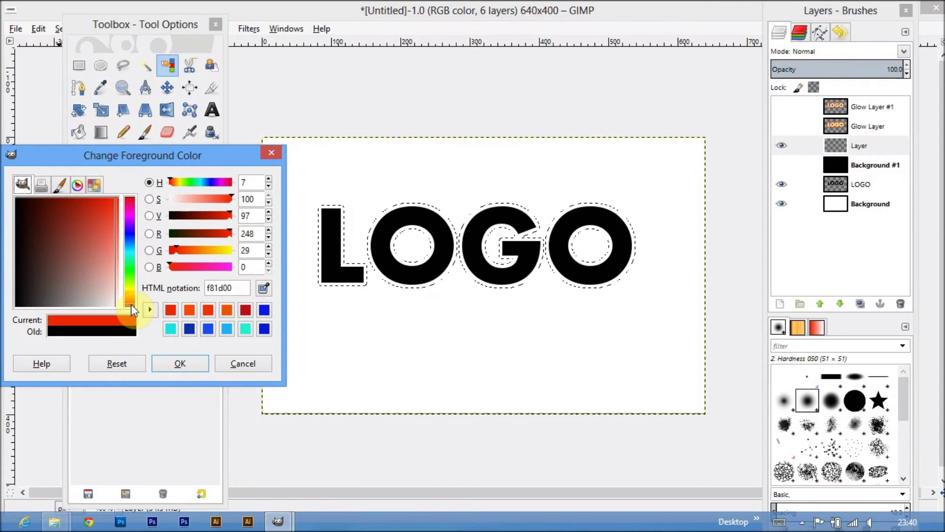
pyautogui.click(176, 362)
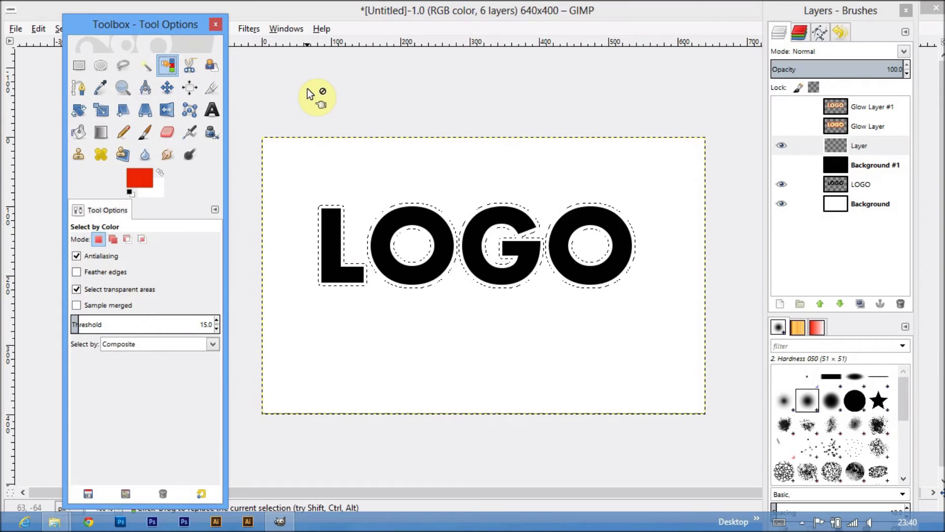
# Bucket-fill the LOGO letters red-orange, hide LOGO, and show both glow layers and Background #1
pyautogui.click(79, 133)
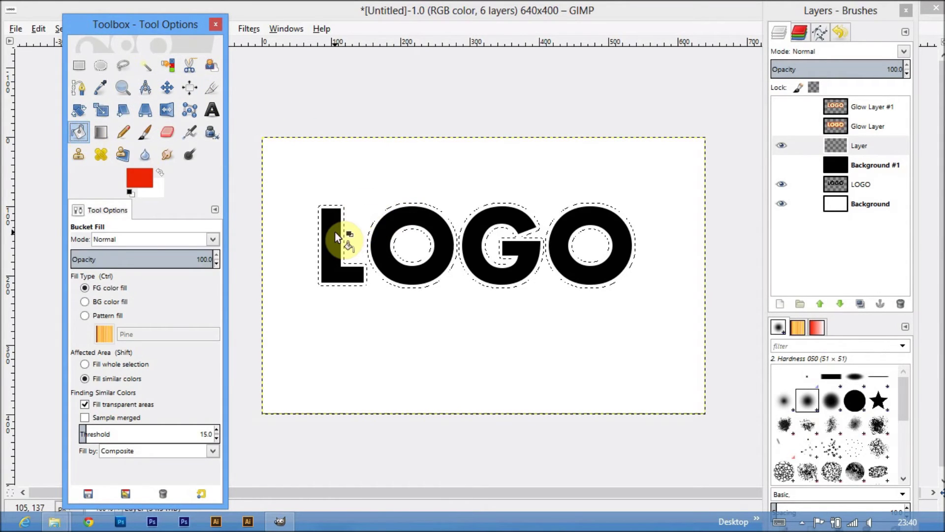
pyautogui.click(335, 232)
pyautogui.click(781, 184)
pyautogui.click(785, 124)
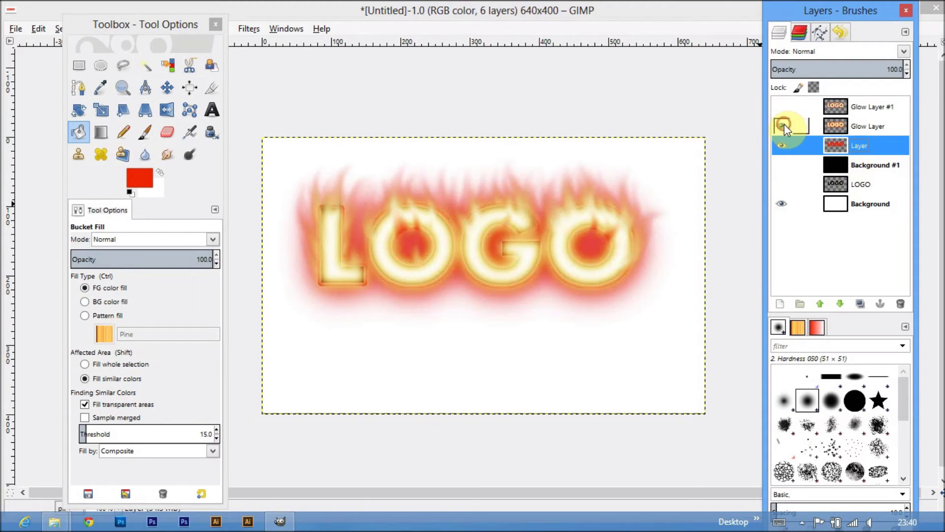
pyautogui.click(781, 106)
pyautogui.click(782, 164)
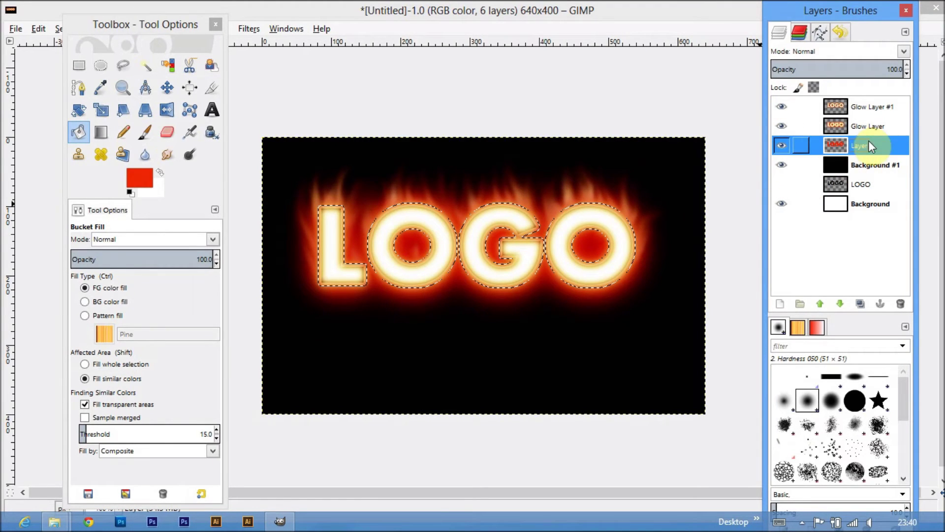
# Clear the selection and move the red letter layer above Glow Layer
pyautogui.moveTo(157, 21)
pyautogui.mouseDown()
pyautogui.moveTo(164, 62)
pyautogui.moveTo(167, 54)
pyautogui.mouseUp()
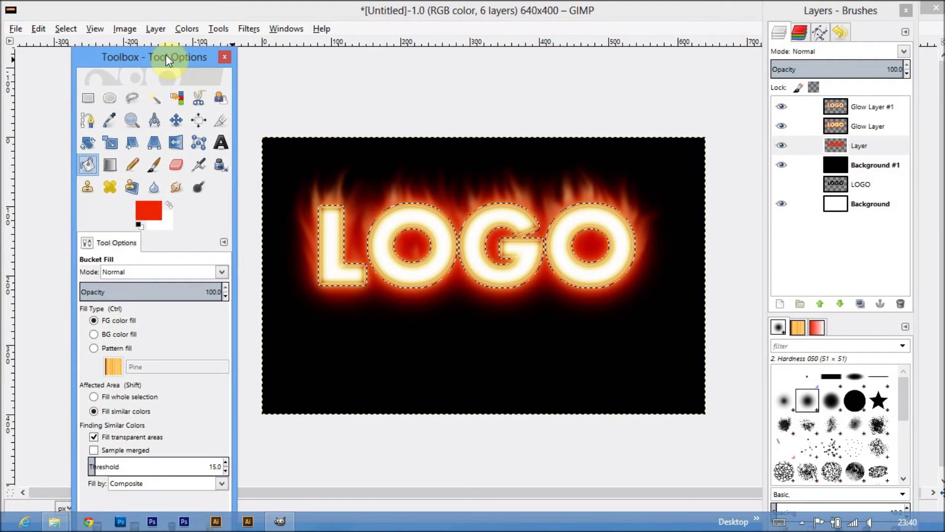
pyautogui.click(64, 29)
pyautogui.click(78, 61)
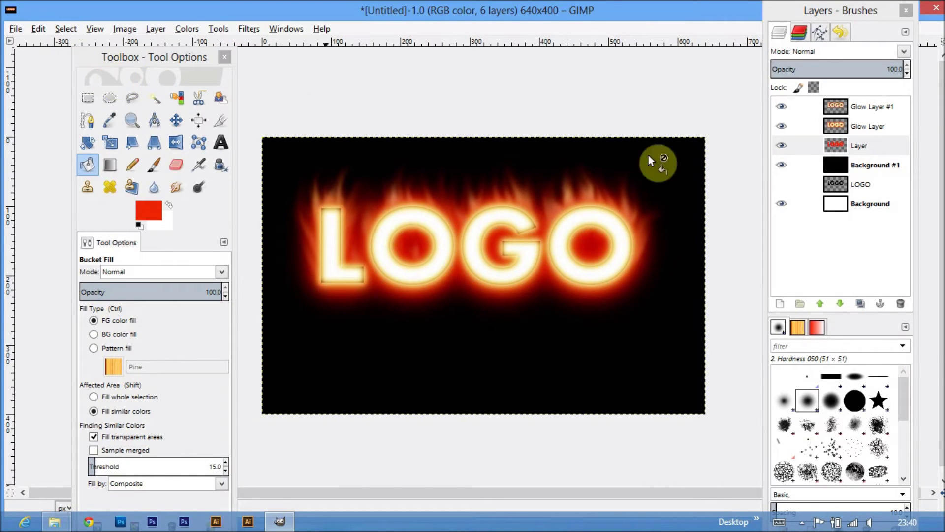
pyautogui.click(863, 145)
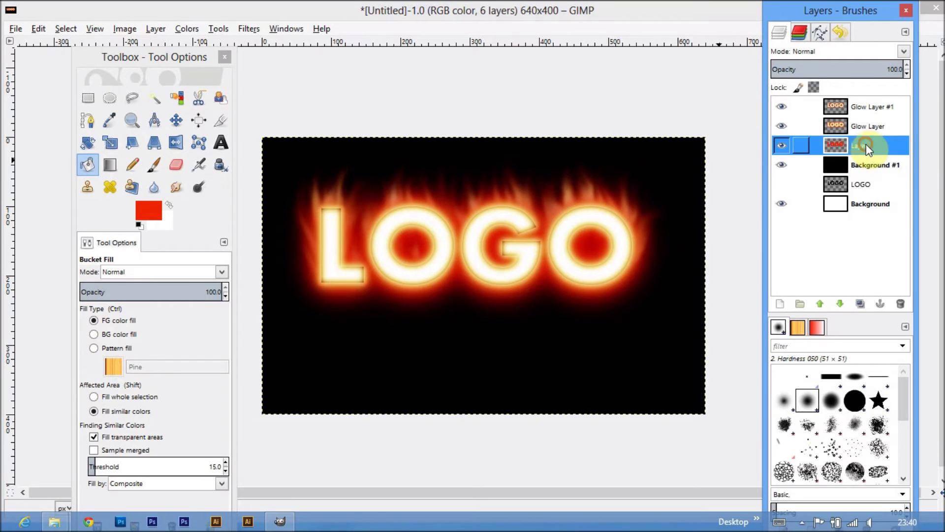
pyautogui.moveTo(865, 148); pyautogui.dragTo(862, 124)
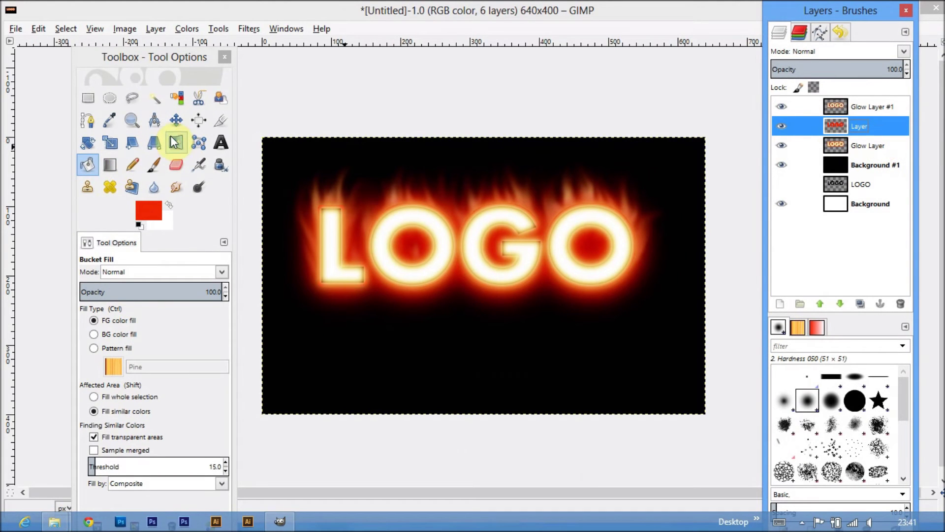
# Offset the red letter layer a few pixels left with the Move tool
pyautogui.click(176, 122)
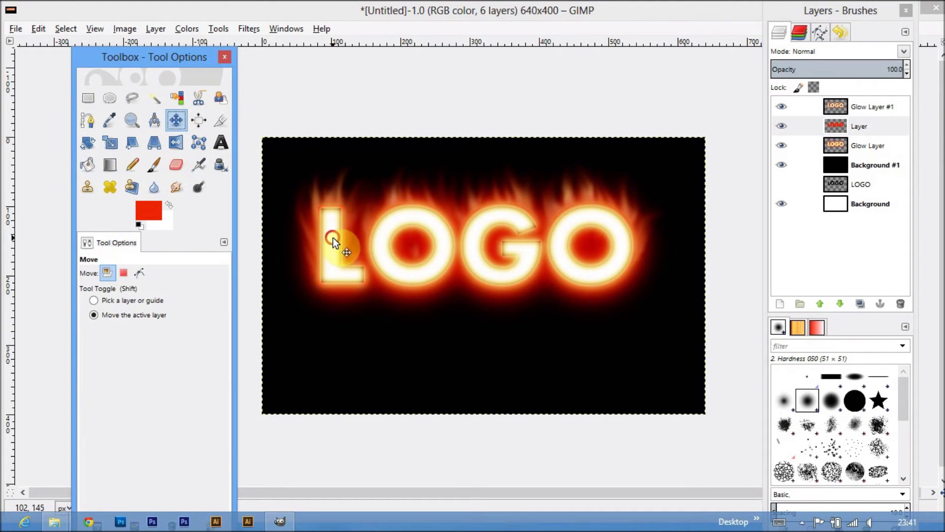
pyautogui.moveTo(331, 238); pyautogui.dragTo(328, 242)
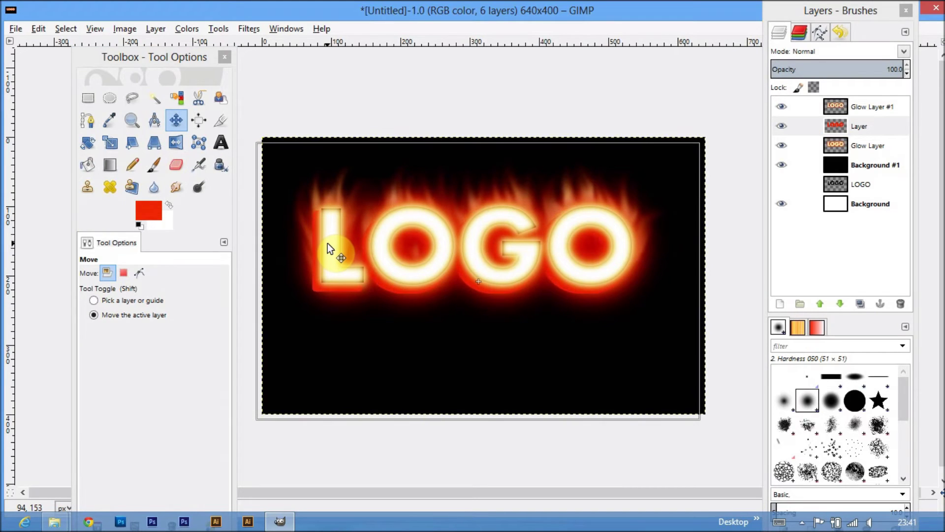
pyautogui.moveTo(328, 241); pyautogui.dragTo(329, 241)
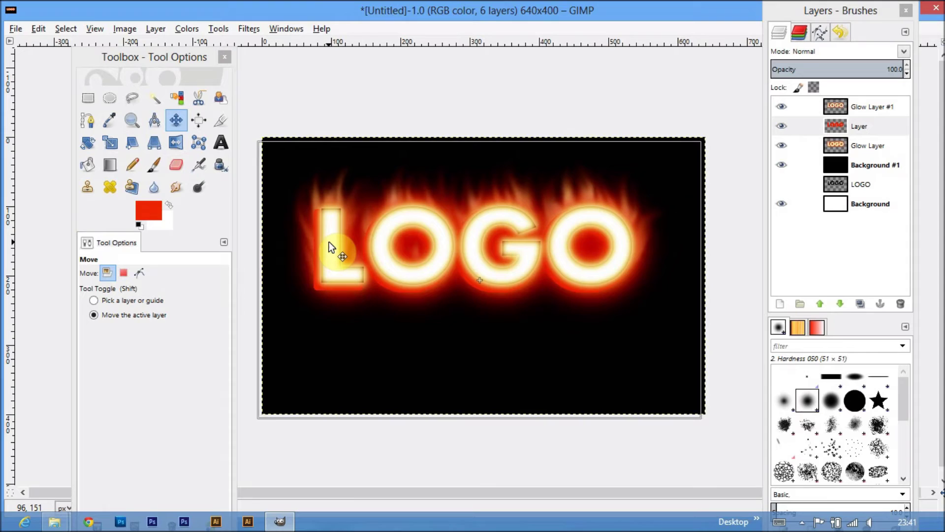
pyautogui.moveTo(329, 242); pyautogui.dragTo(329, 242)
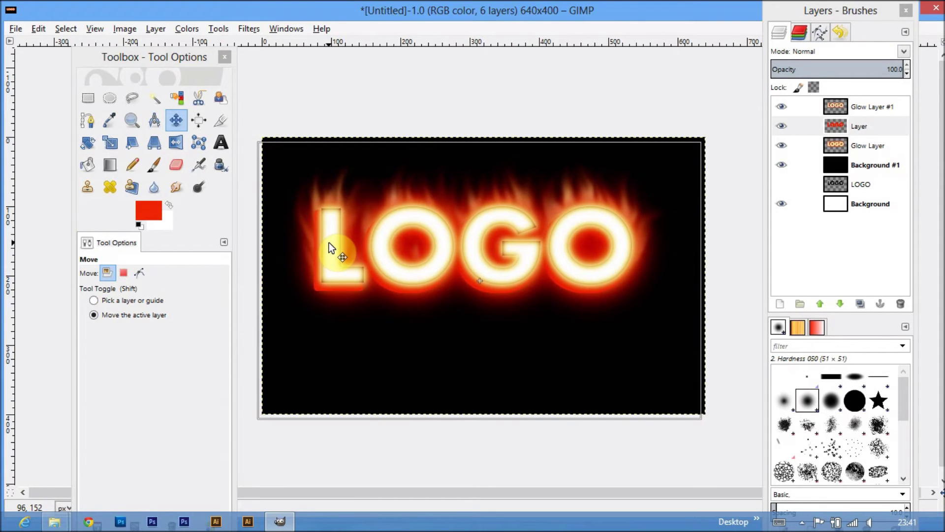
pyautogui.moveTo(329, 242); pyautogui.dragTo(328, 240)
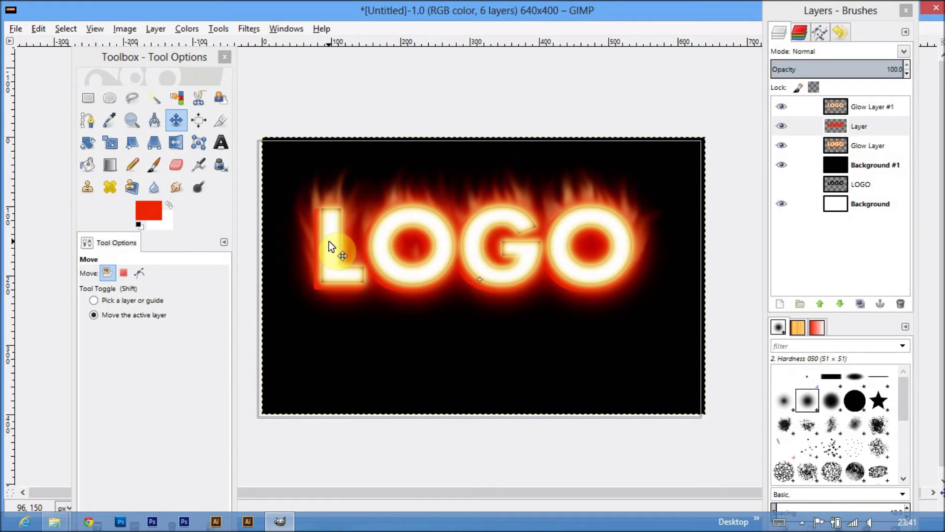
# Duplicate the red letter layer as Layer #1 and leave the copy hidden
pyautogui.hotkey('shift', 'ctrl', 'd')
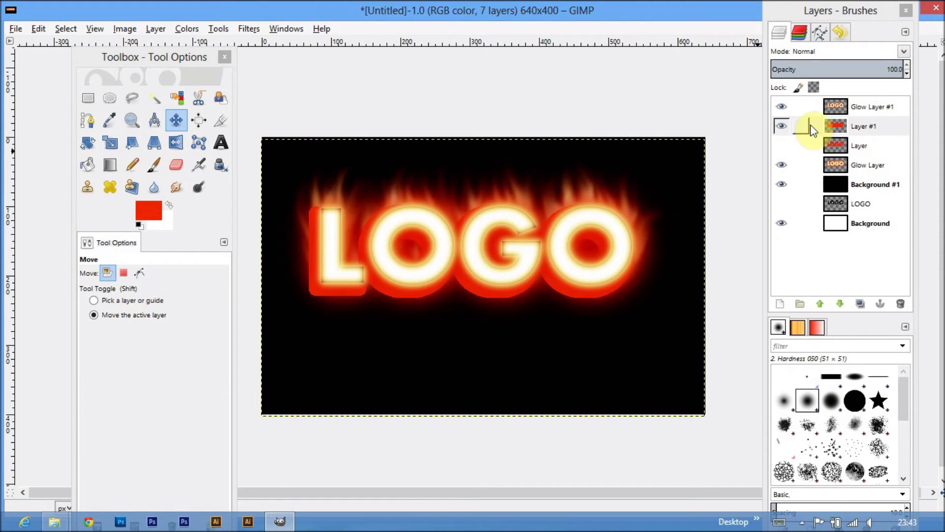
pyautogui.click(781, 126)
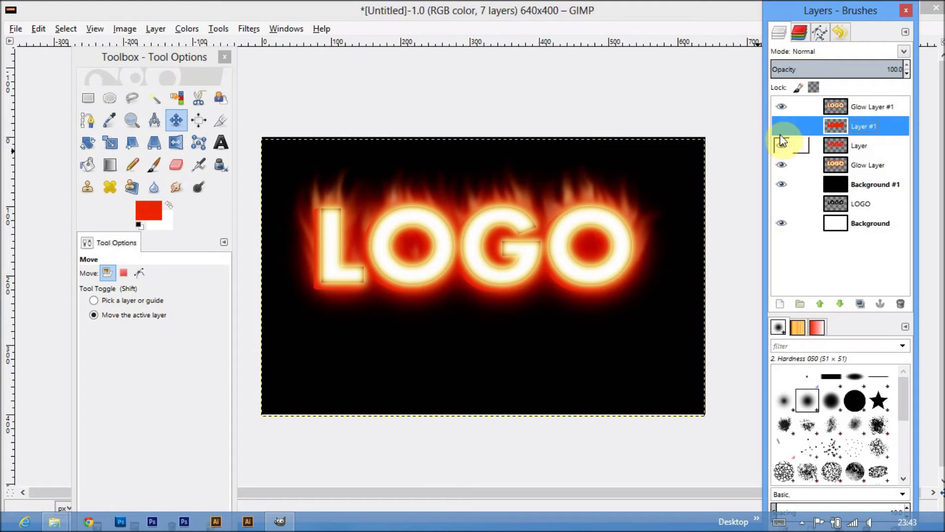
pyautogui.click(779, 127)
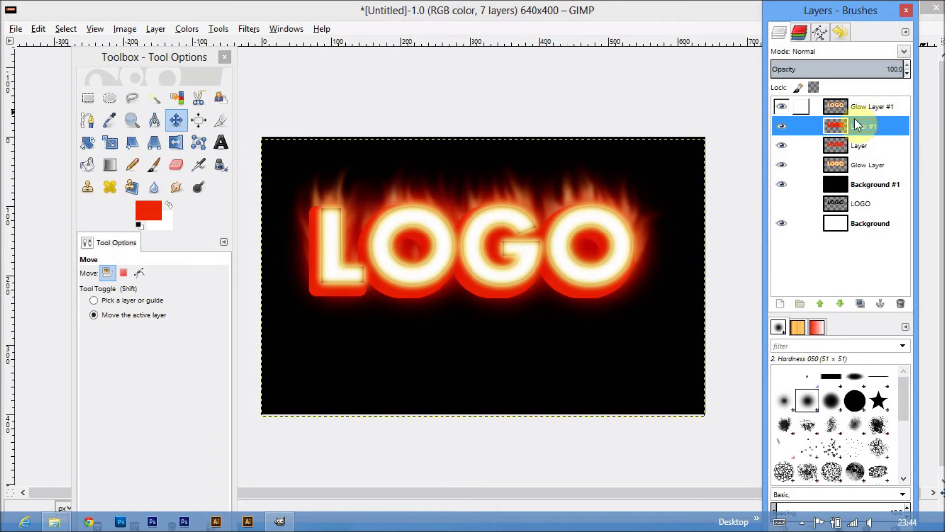
pyautogui.click(785, 127)
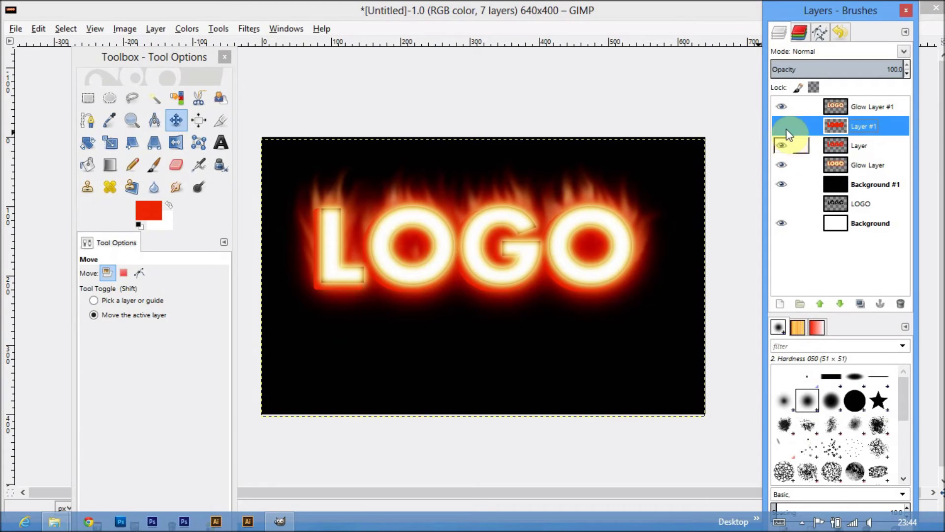
# Add a new transparent layer above Glow Layer
pyautogui.click(867, 166)
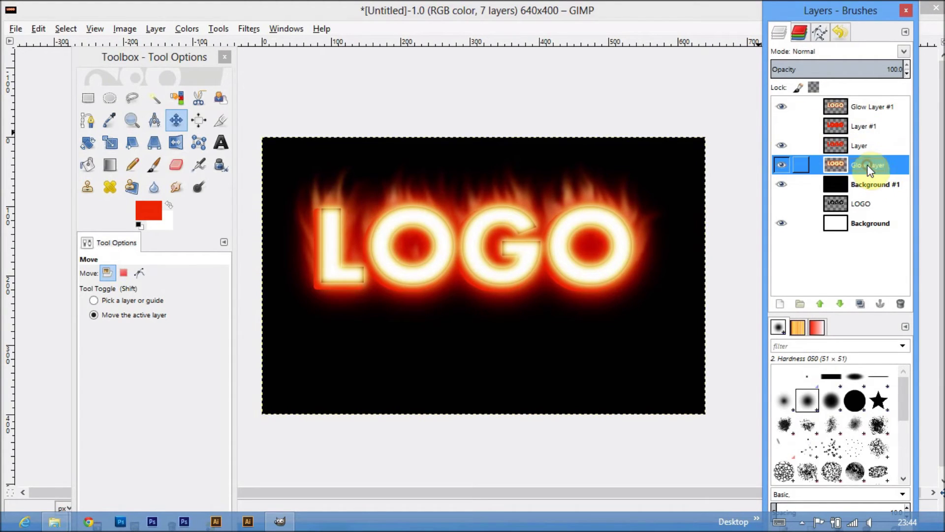
pyautogui.click(781, 303)
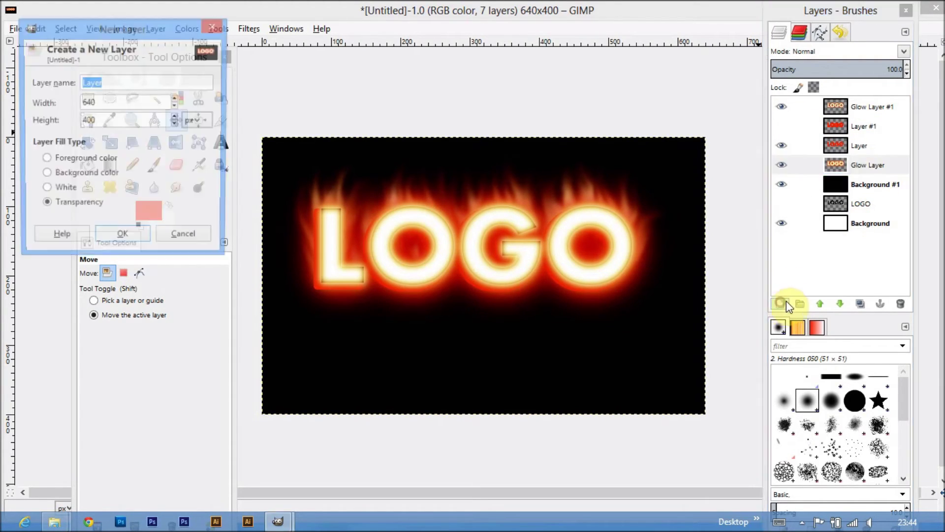
pyautogui.click(124, 240)
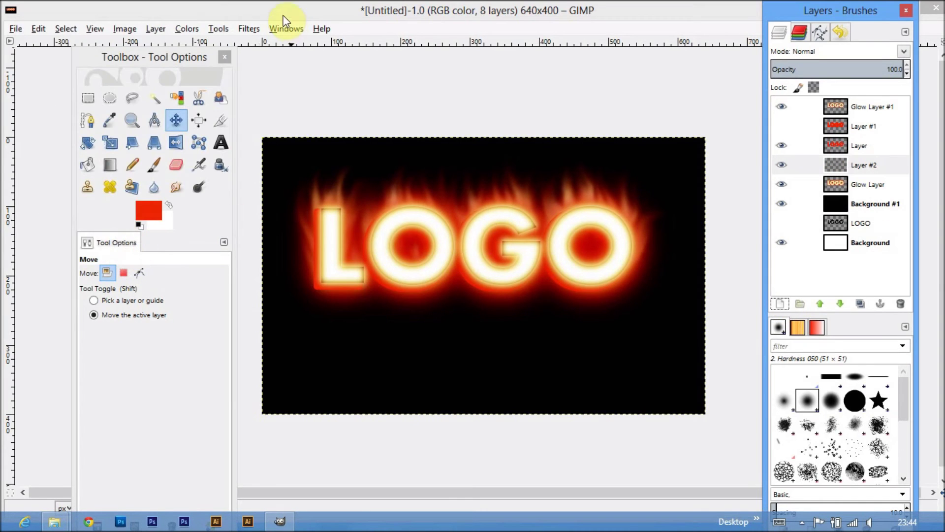
# Render randomized Solid Noise with X size 5.1 onto the new layer
pyautogui.click(248, 31)
pyautogui.moveTo(47, 220)
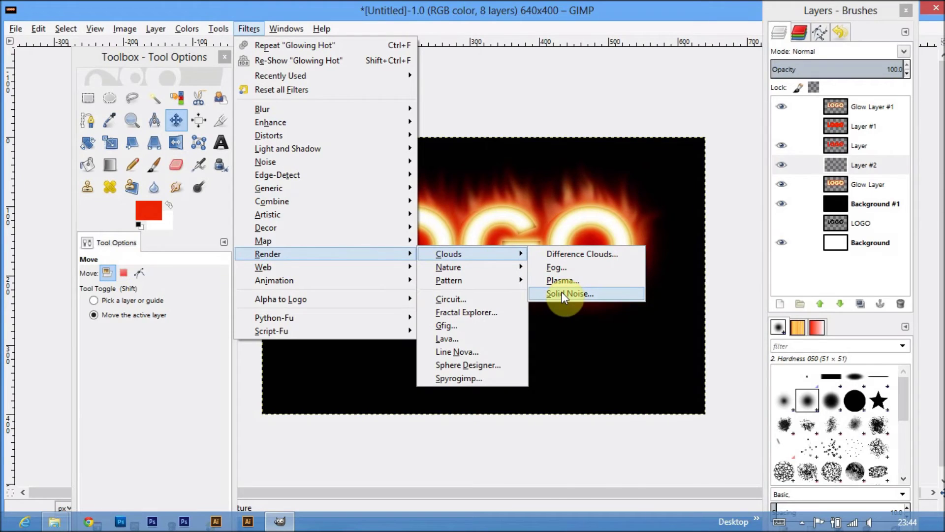
pyautogui.moveTo(455, 219)
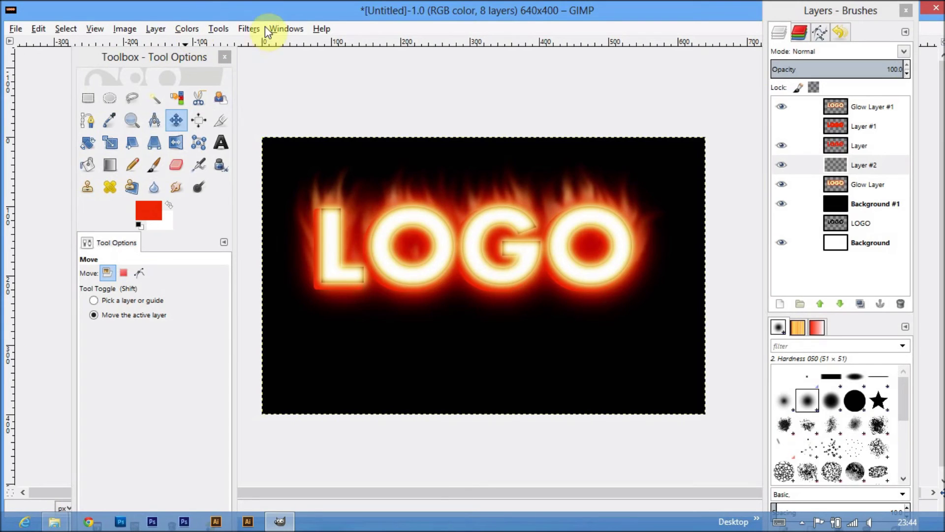
pyautogui.click(248, 29)
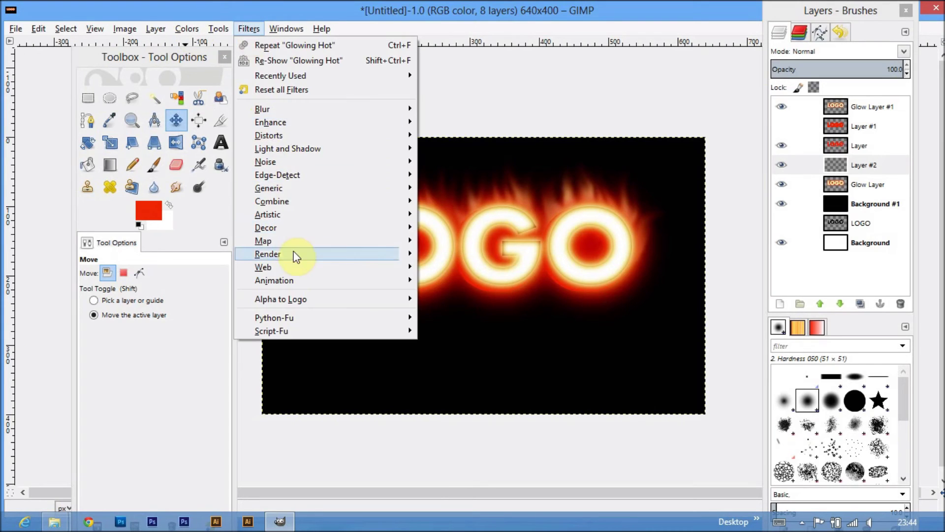
pyautogui.click(556, 293)
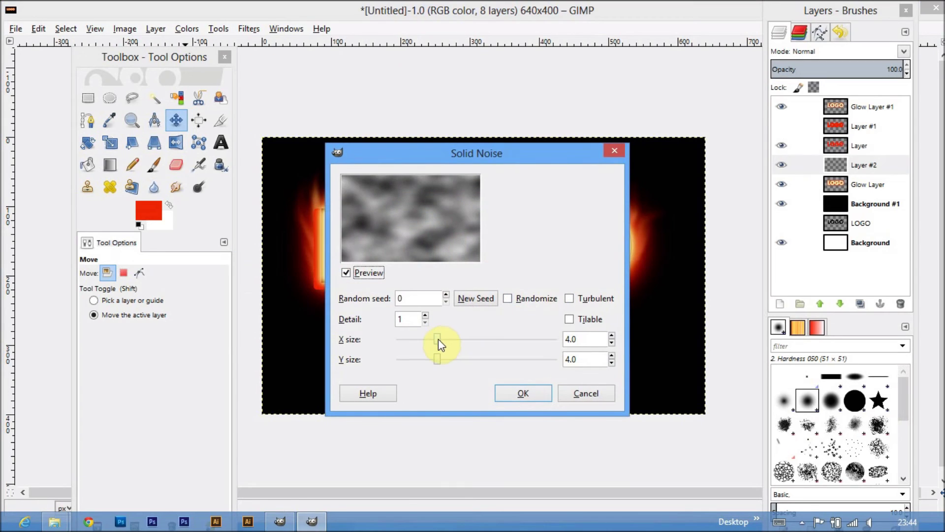
pyautogui.moveTo(437, 339)
pyautogui.mouseDown()
pyautogui.moveTo(449, 339)
pyautogui.moveTo(450, 359)
pyautogui.mouseUp()
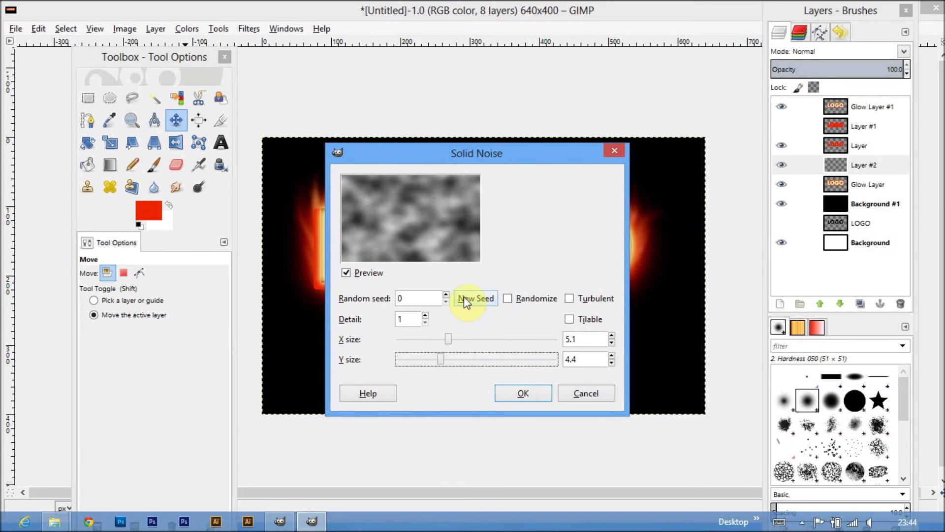
pyautogui.click(510, 297)
pyautogui.click(510, 297)
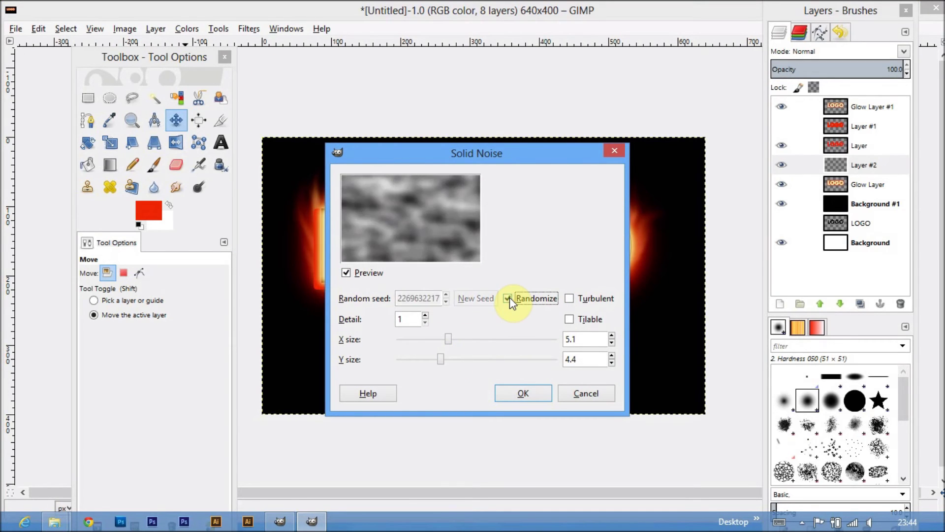
pyautogui.click(509, 296)
pyautogui.click(509, 297)
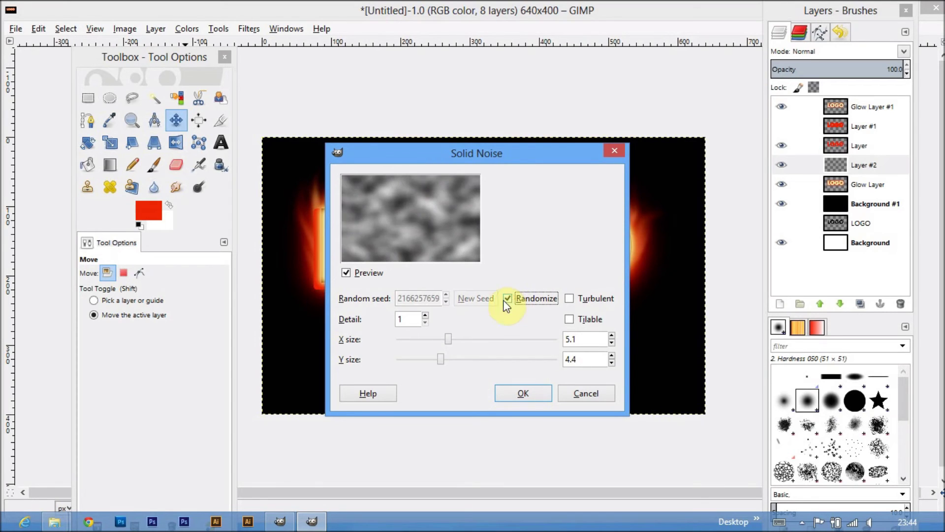
pyautogui.click(448, 339)
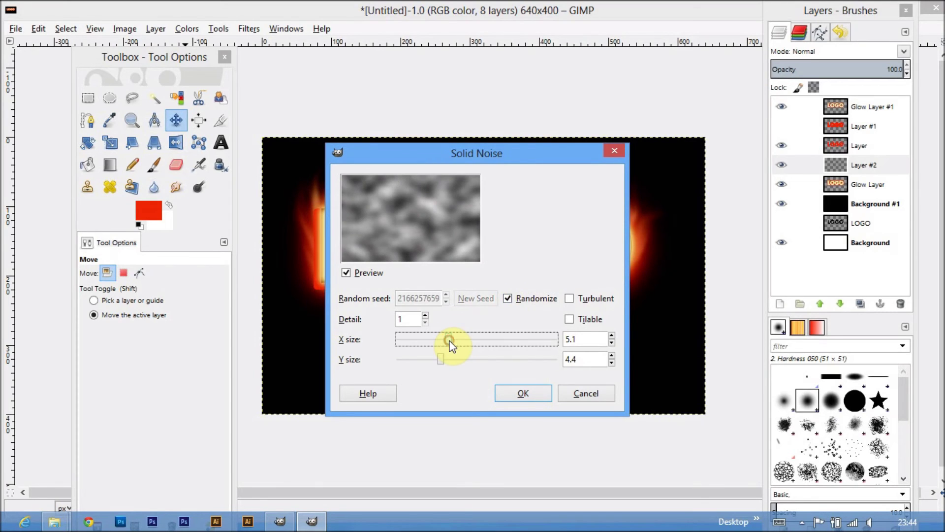
pyautogui.click(522, 396)
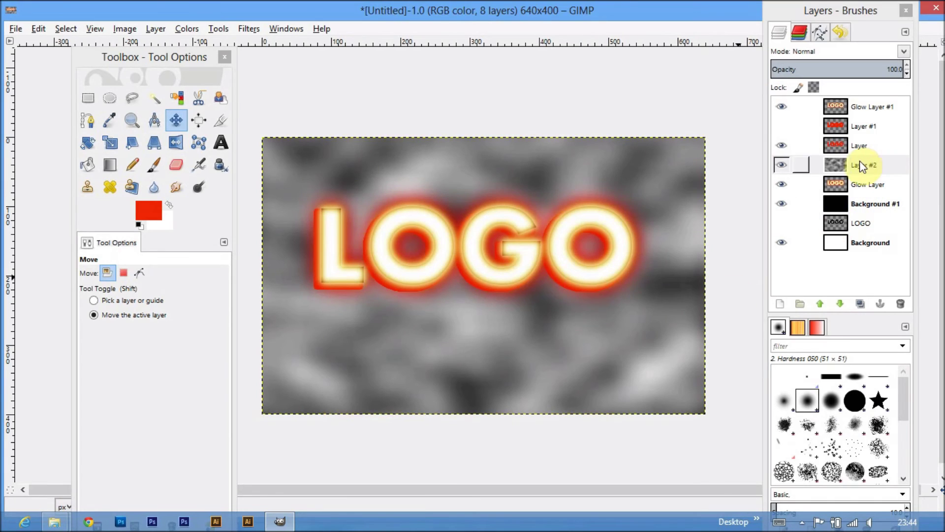
# Set Layer #2's blend mode to Overlay
pyautogui.click(862, 167)
pyautogui.click(904, 51)
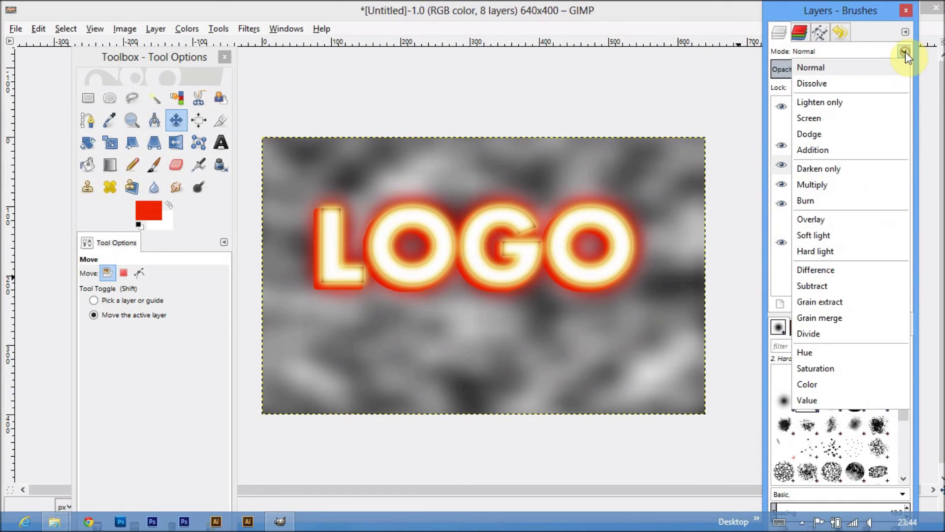
pyautogui.click(812, 219)
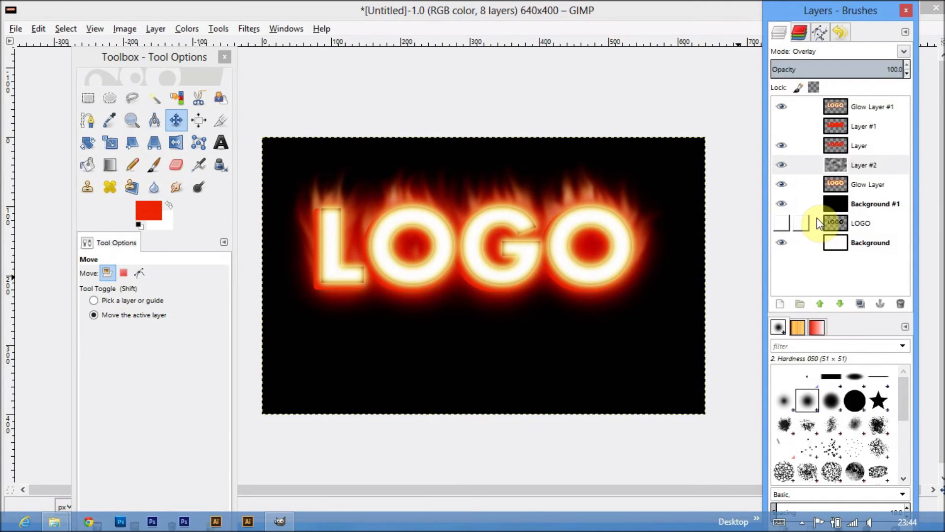
# Add a new transparent layer filled with randomized Plasma clouds at turbulence 4.0
pyautogui.click(780, 304)
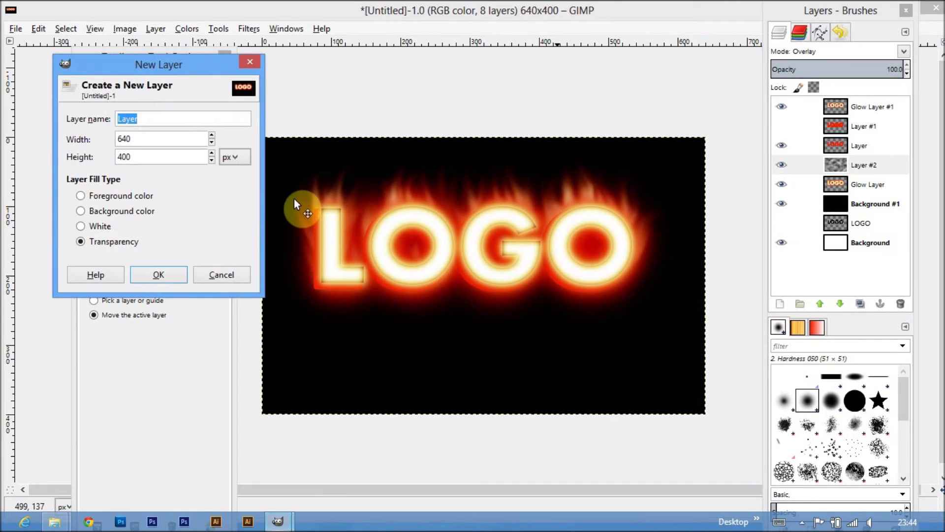
pyautogui.click(159, 274)
pyautogui.click(248, 29)
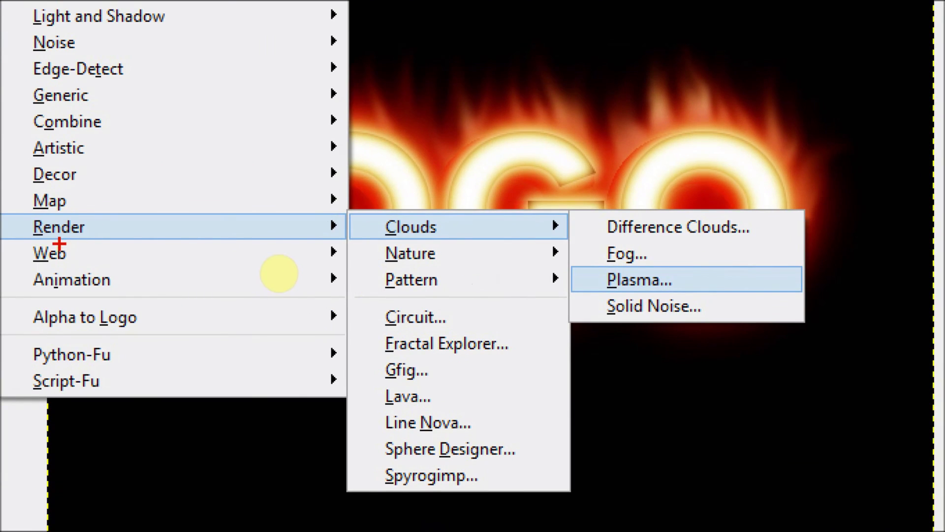
pyautogui.moveTo(46, 241); pyautogui.dragTo(82, 241)
pyautogui.moveTo(386, 241); pyautogui.dragTo(437, 241)
pyautogui.moveTo(599, 294); pyautogui.dragTo(654, 294)
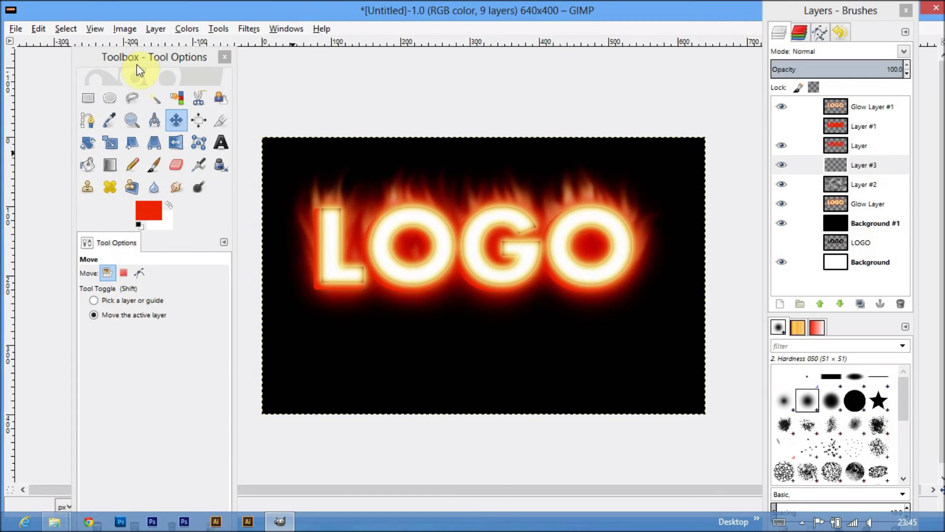
pyautogui.click(249, 29)
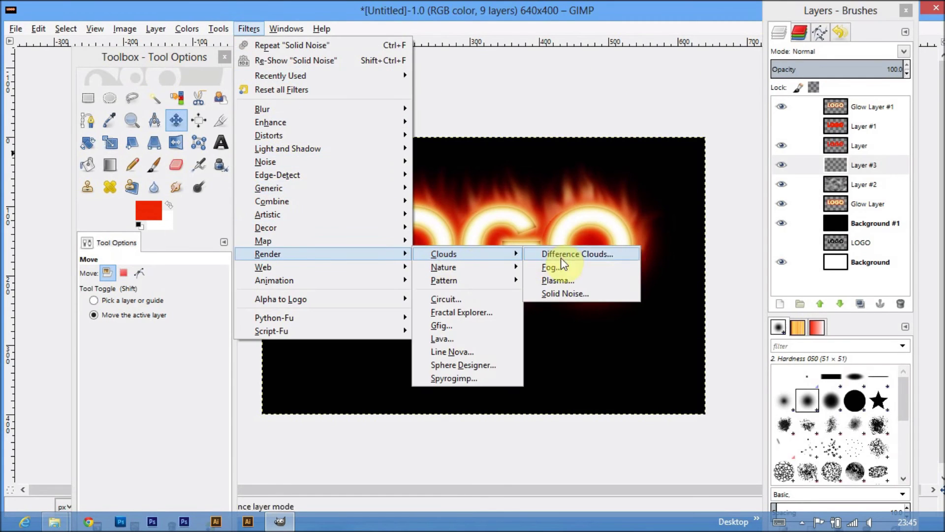
pyautogui.click(562, 278)
pyautogui.click(536, 318)
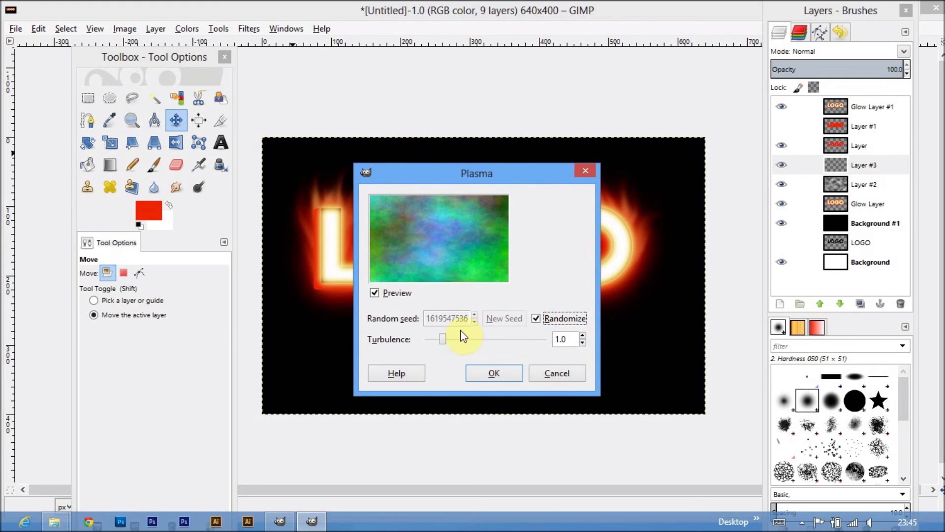
pyautogui.moveTo(447, 338); pyautogui.dragTo(494, 339)
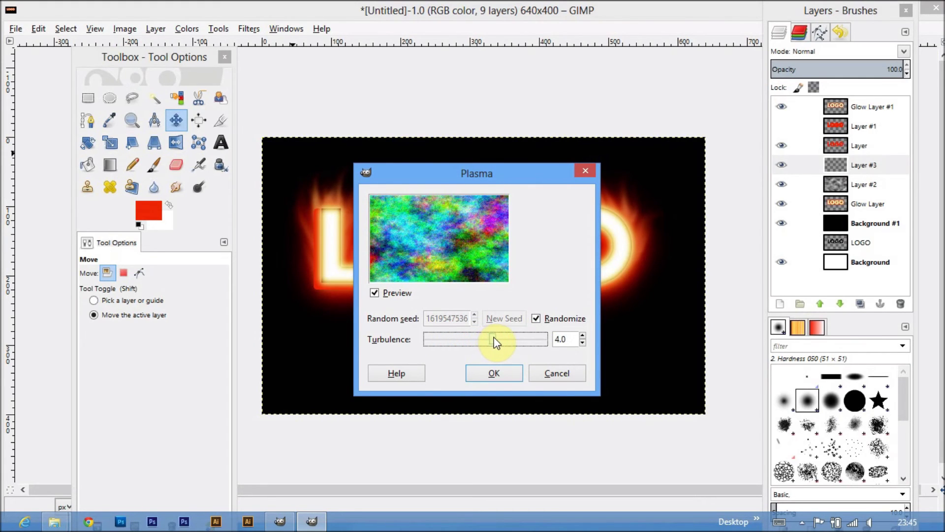
pyautogui.click(537, 320)
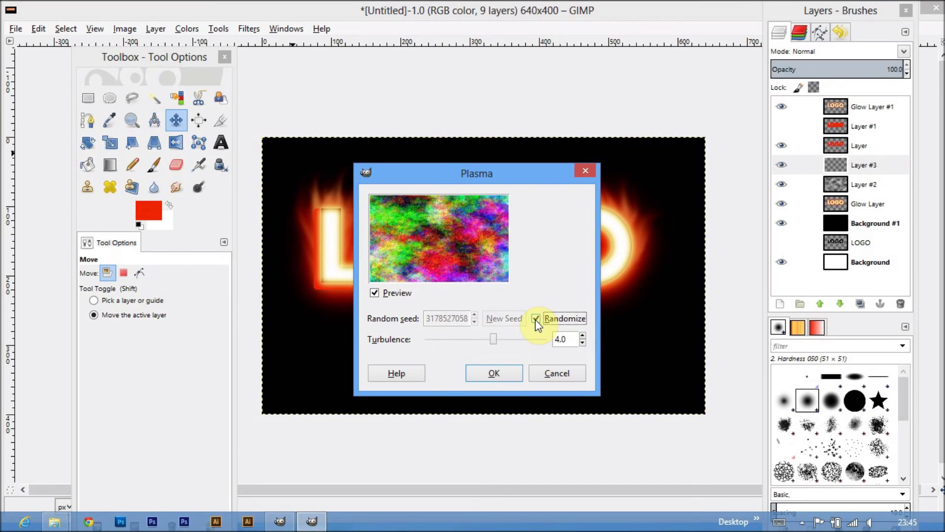
pyautogui.click(506, 373)
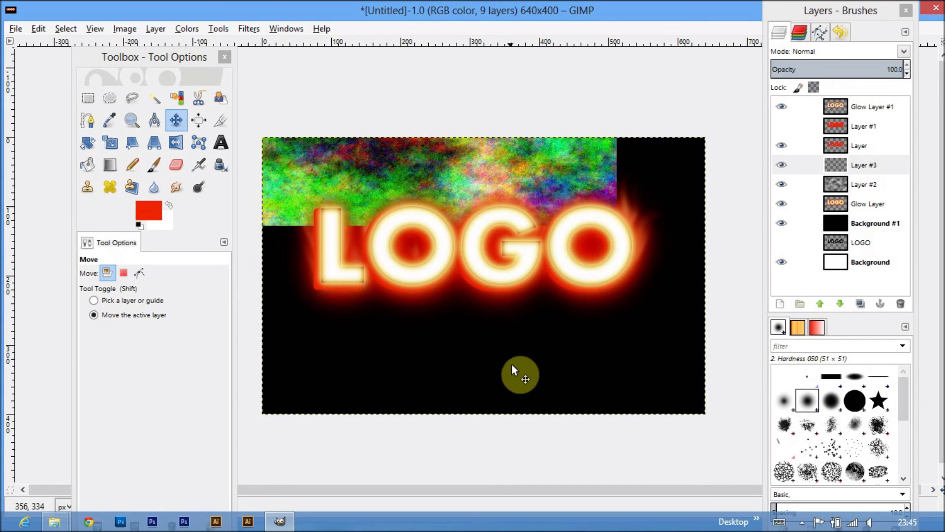
# Desaturate the plasma clouds to gray and set that layer to Overlay mode
pyautogui.click(182, 28)
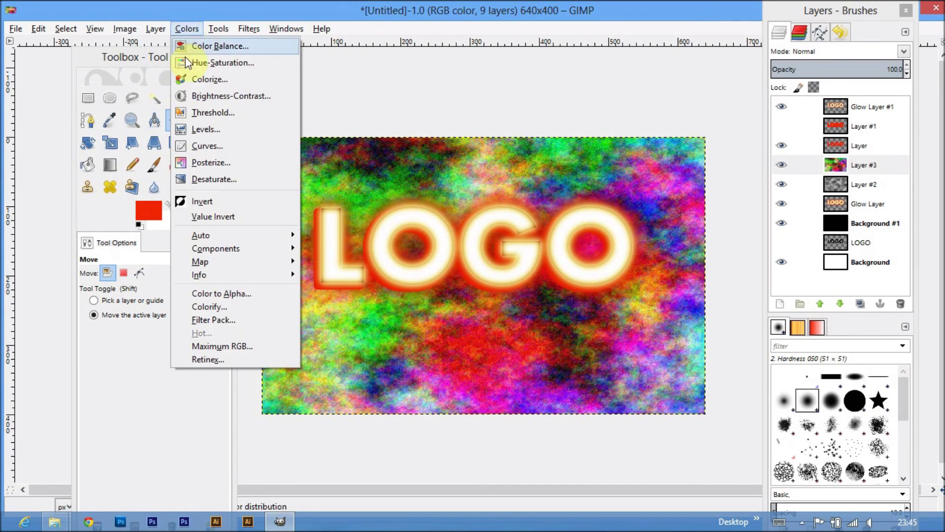
pyautogui.click(218, 179)
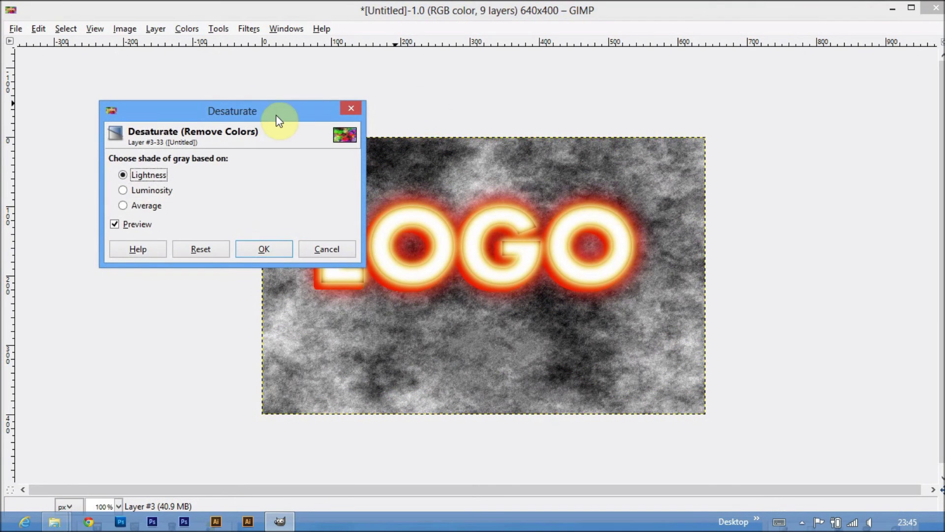
pyautogui.moveTo(267, 115); pyautogui.dragTo(165, 91)
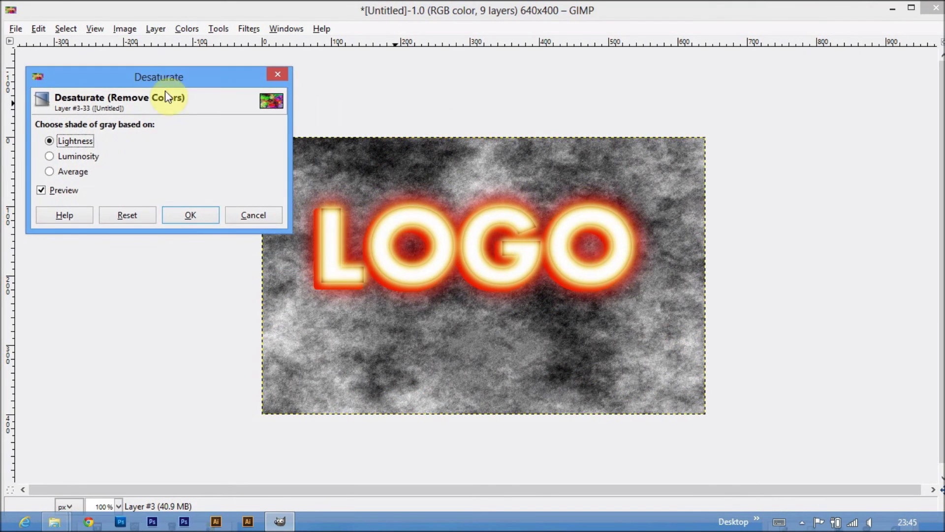
pyautogui.click(189, 216)
pyautogui.click(901, 51)
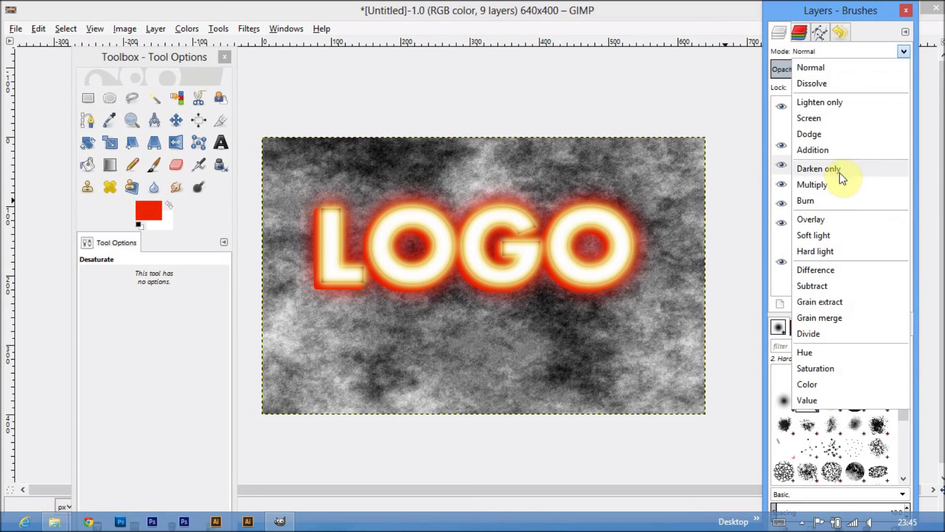
pyautogui.click(829, 218)
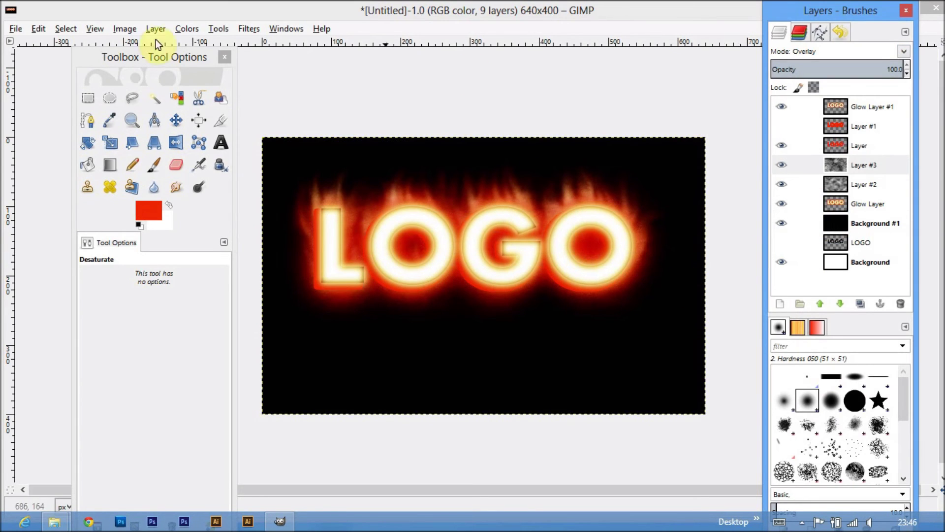
pyautogui.click(132, 120)
pyautogui.click(480, 230)
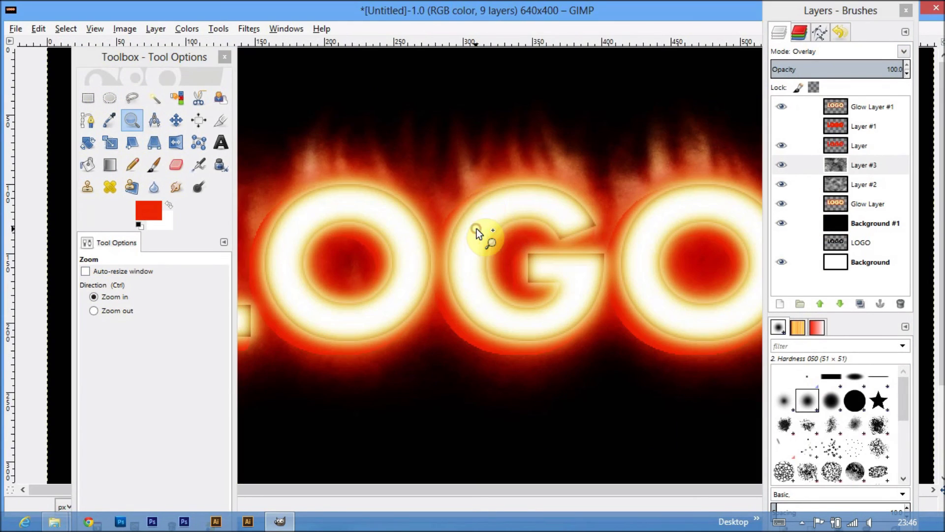
pyautogui.click(176, 120)
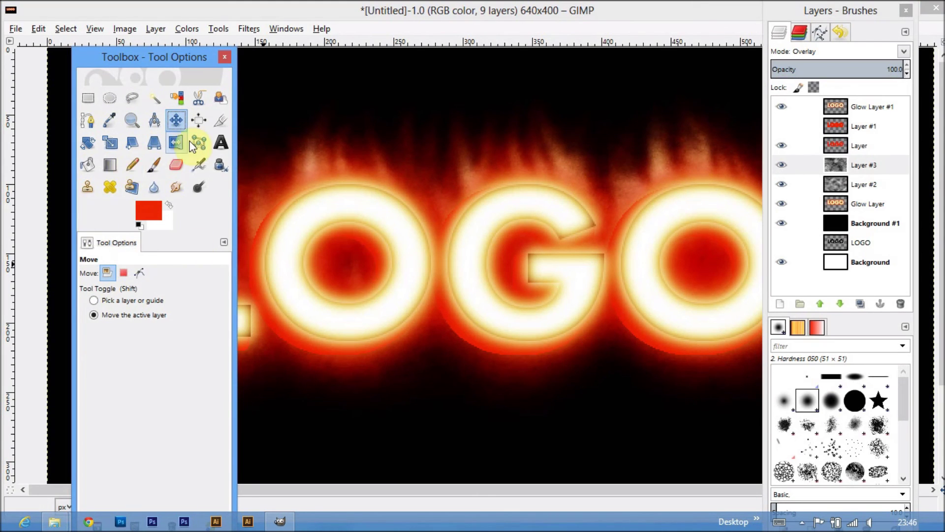
pyautogui.click(132, 120)
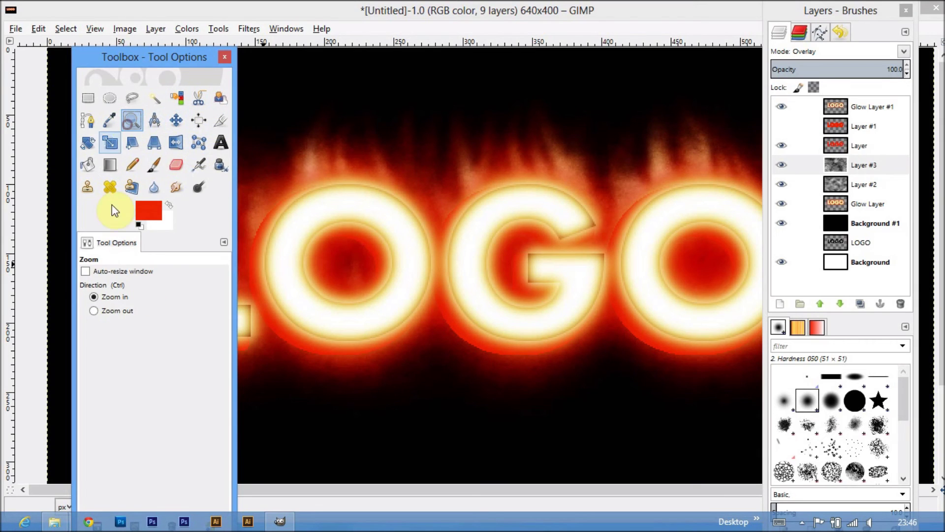
pyautogui.click(94, 310)
pyautogui.click(371, 287)
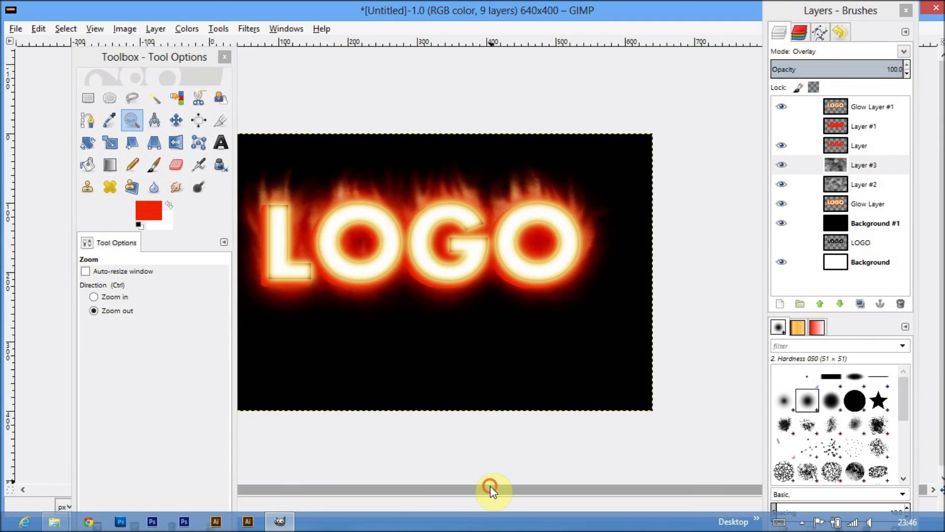
pyautogui.moveTo(489, 488); pyautogui.dragTo(402, 491)
# Show Layer #1, soften it with a 2 px Gaussian blur, then toggle it to compare
pyautogui.click(782, 126)
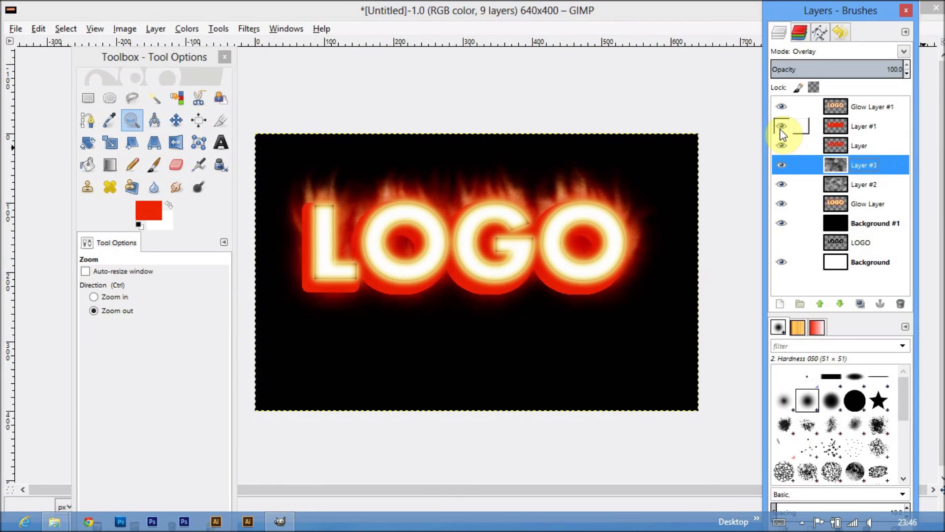
pyautogui.click(864, 126)
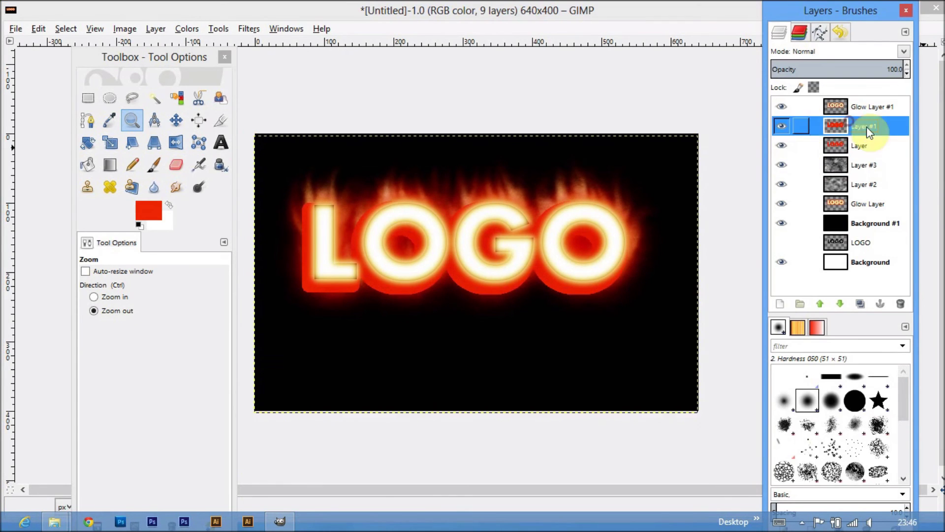
pyautogui.click(249, 28)
pyautogui.moveTo(262, 108)
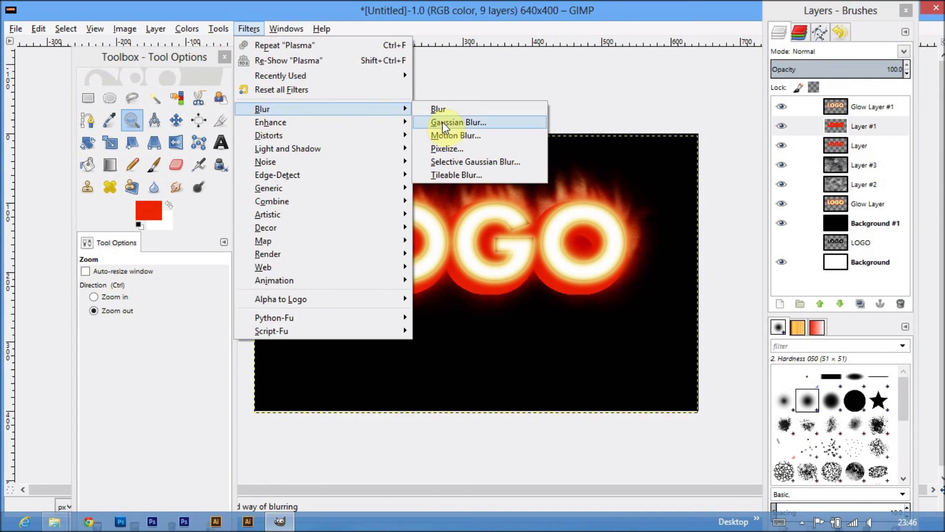
pyautogui.click(442, 122)
pyautogui.click(479, 416)
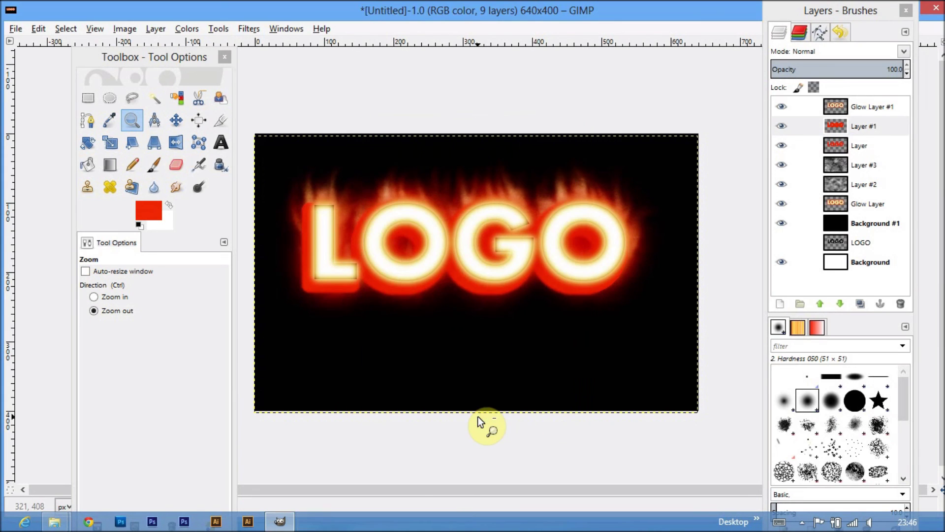
pyautogui.click(249, 29)
pyautogui.moveTo(262, 109)
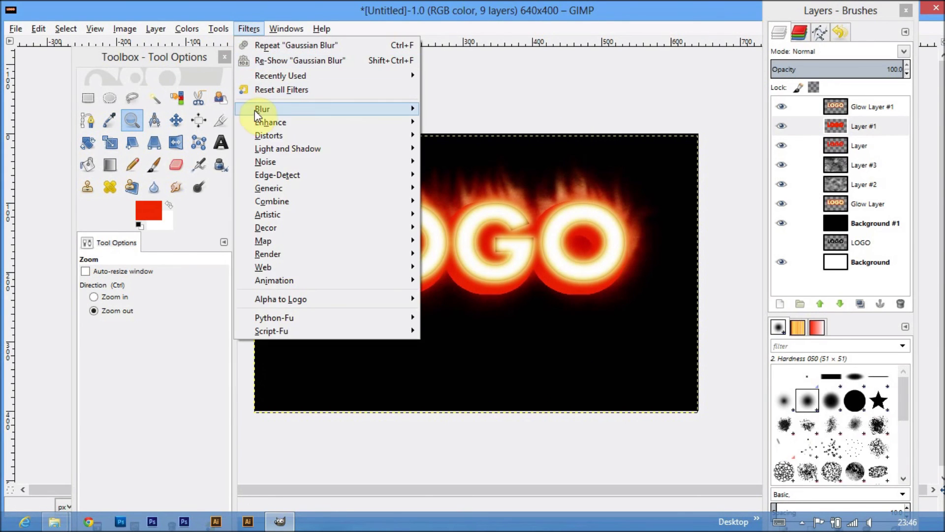
pyautogui.click(476, 123)
pyautogui.click(465, 363)
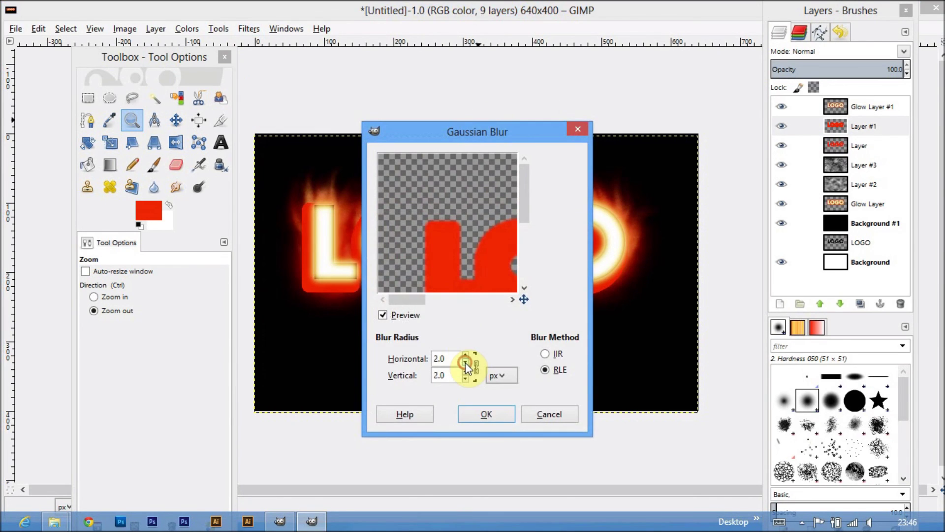
pyautogui.click(478, 413)
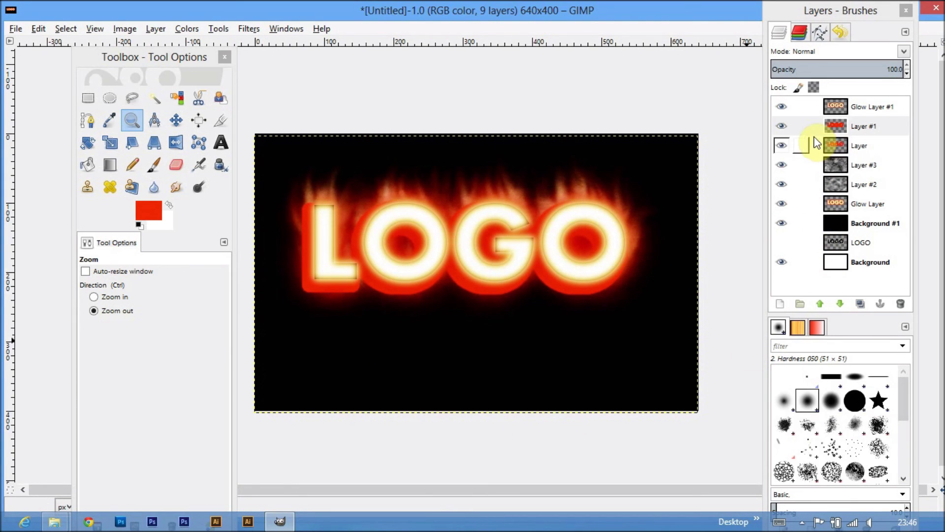
pyautogui.click(782, 127)
# Toggle Layer #1 off, on, and off again, leaving the red base hidden
pyautogui.click(781, 127)
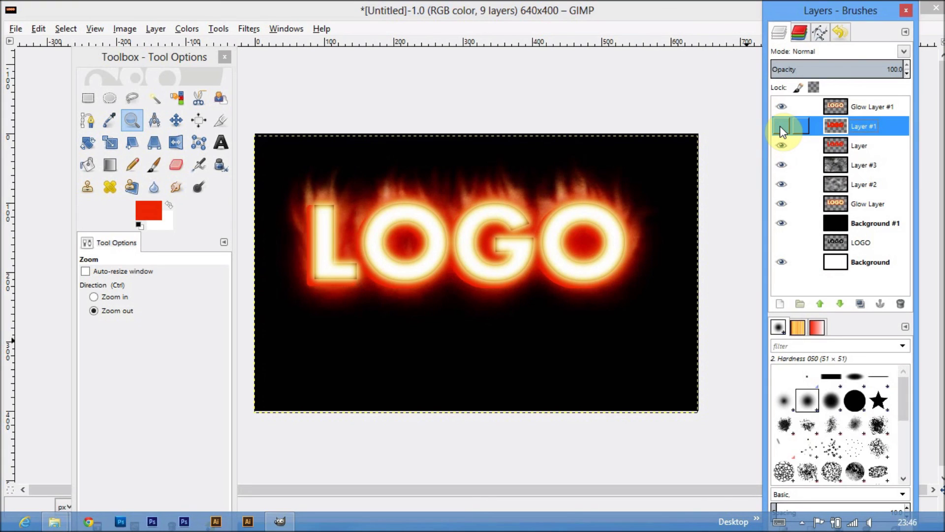
pyautogui.click(780, 127)
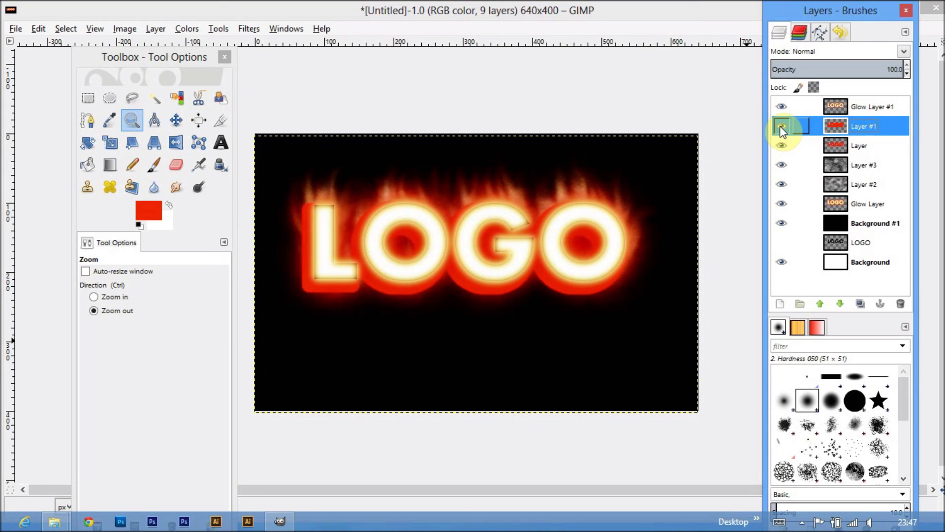
pyautogui.click(779, 127)
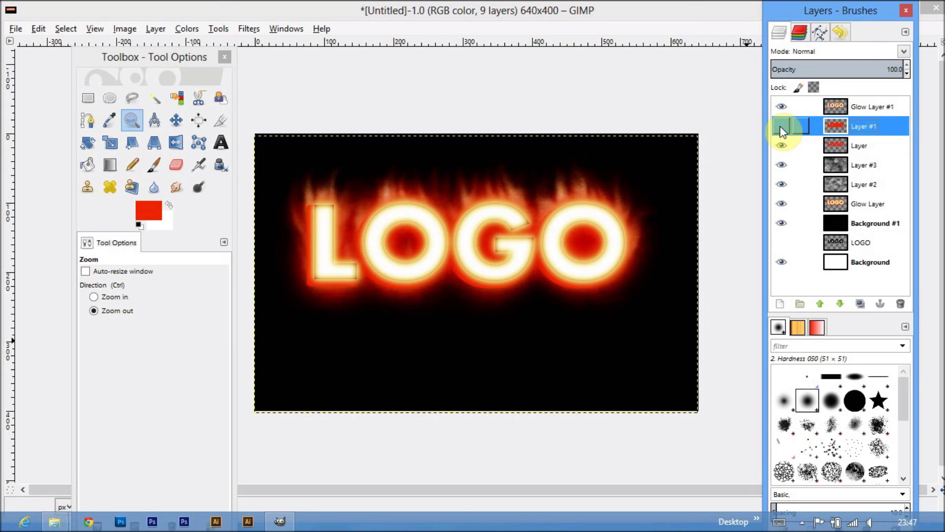